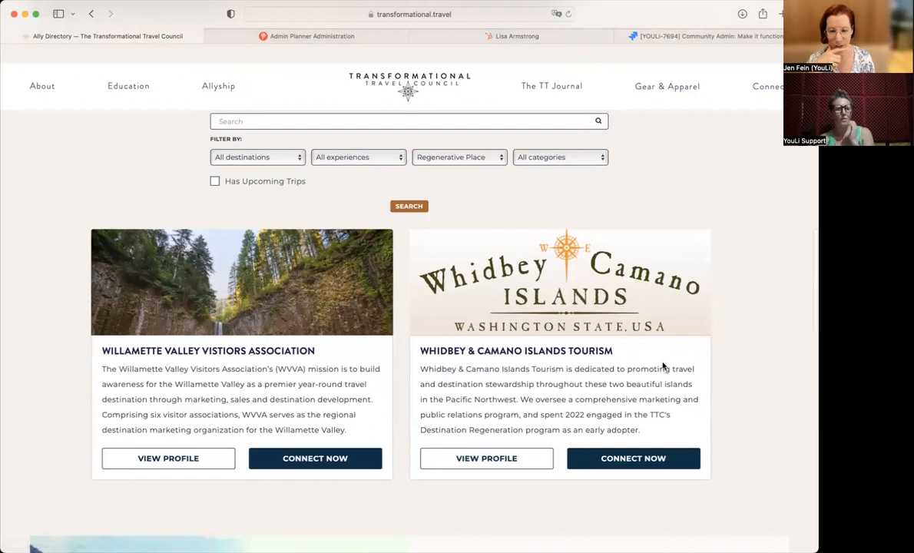
- Open the Whidbey & Camano Islands Tourism profile from the Ally Directory and inspect its full web address and page content
{"action": "scroll", "coordinate": [725, 393], "scroll_direction": "up", "scroll_amount": 1}
{"action": "scroll", "coordinate": [725, 393], "scroll_direction": "up", "scroll_amount": 3}
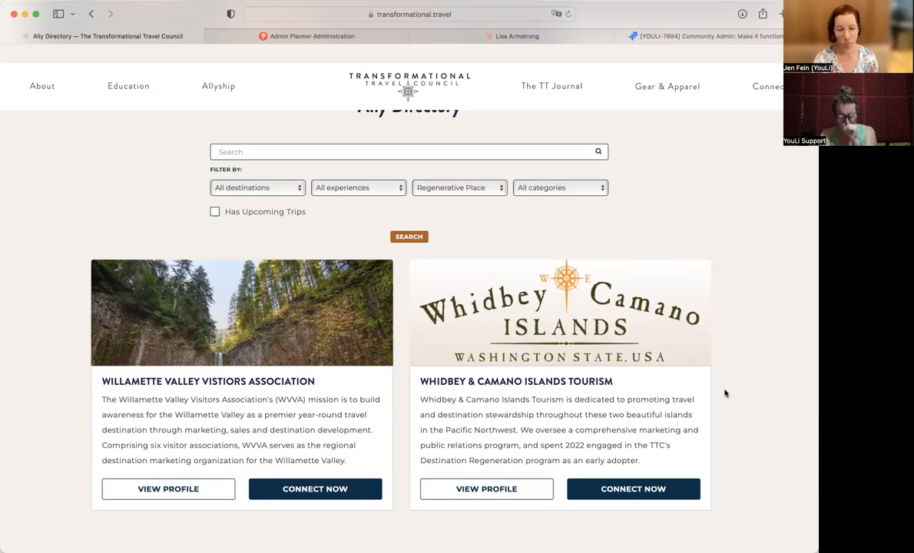
{"action": "left_click", "coordinate": [594, 348]}
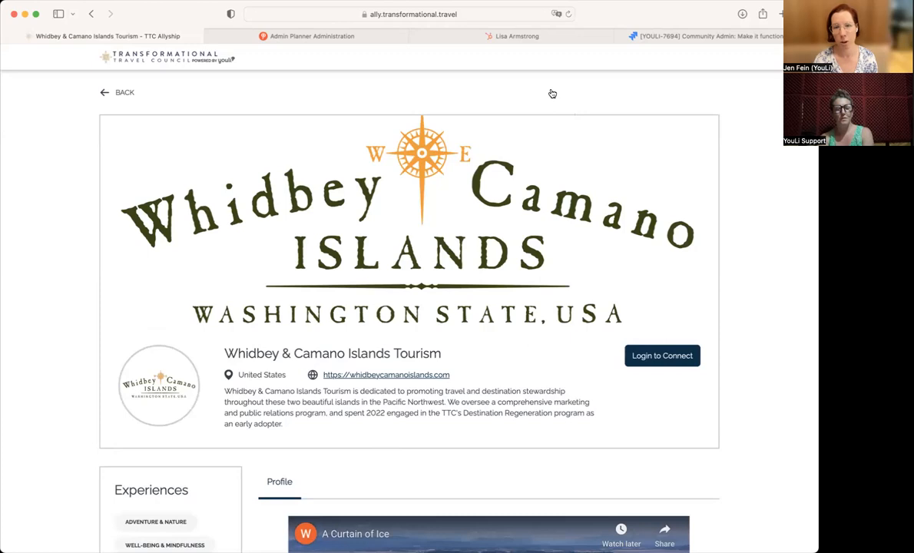
{"action": "left_click", "coordinate": [490, 16]}
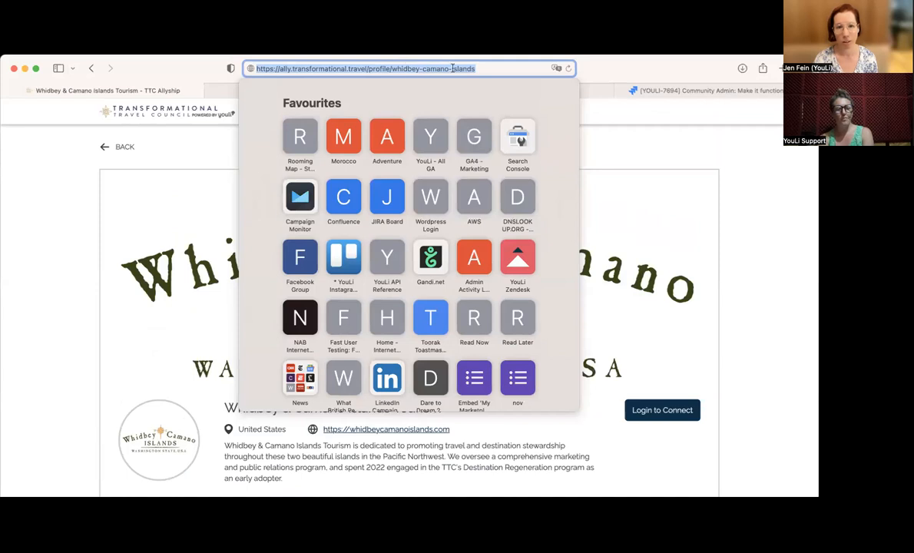
{"action": "left_click_drag", "start_coordinate": [478, 68], "coordinate": [230, 68]}
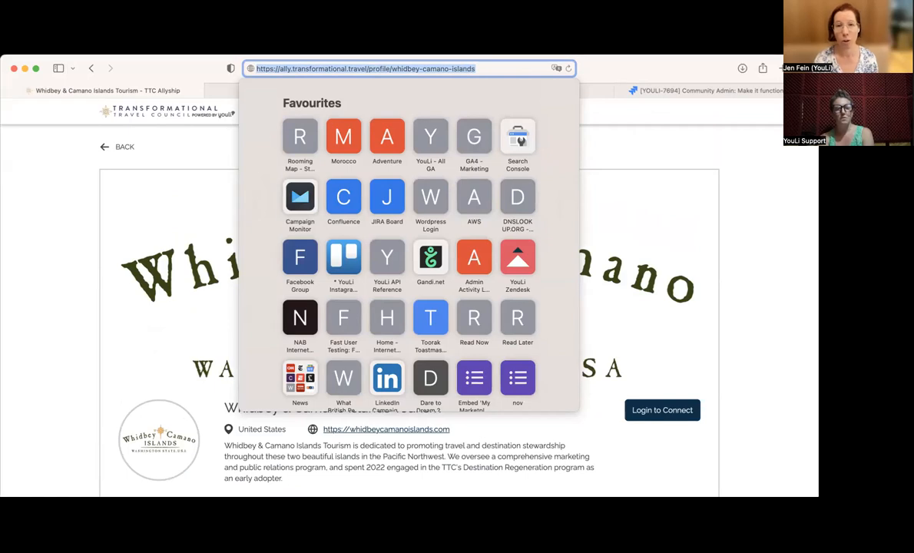
{"action": "left_click", "coordinate": [755, 249]}
{"action": "scroll", "coordinate": [754, 252], "scroll_direction": "down", "scroll_amount": 3}
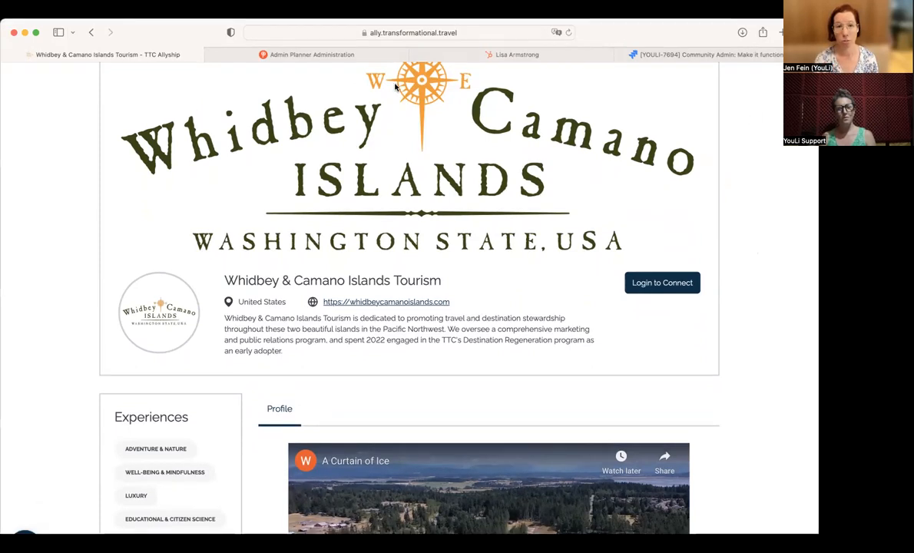
{"action": "left_click", "coordinate": [311, 55]}
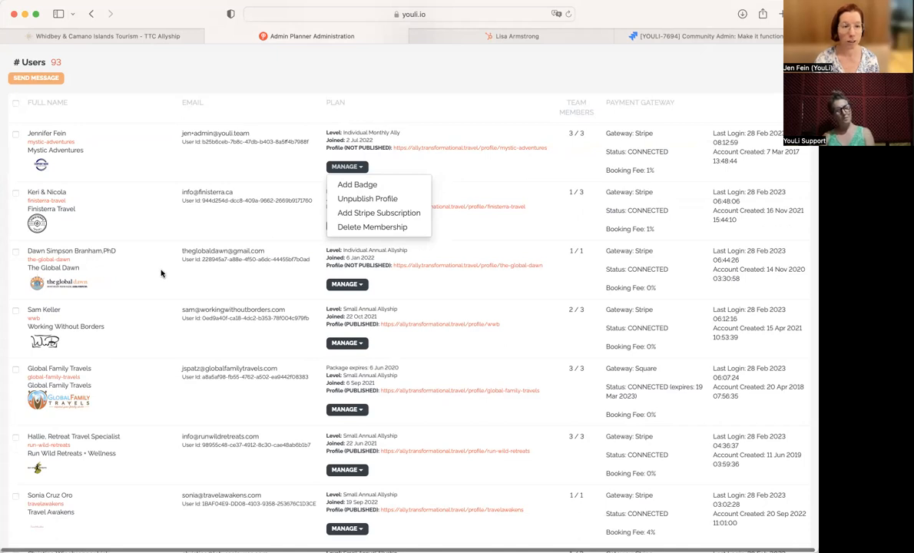
{"action": "scroll", "coordinate": [162, 267], "scroll_direction": "down", "scroll_amount": 6}
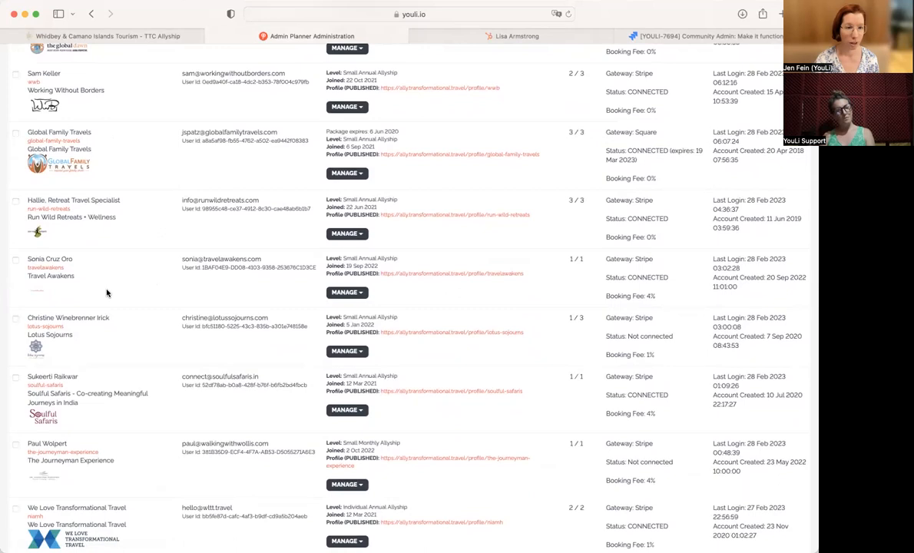
{"action": "scroll", "coordinate": [107, 293], "scroll_direction": "down", "scroll_amount": 4}
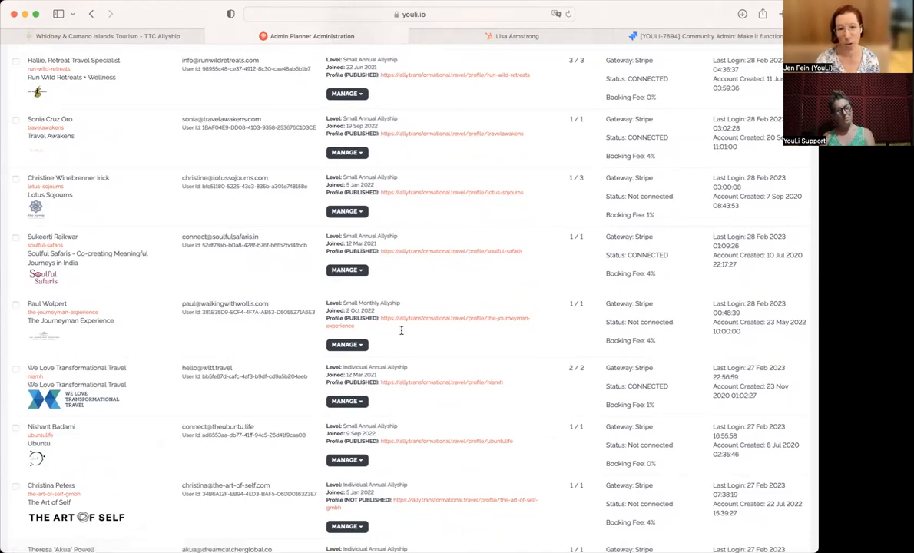
{"action": "scroll", "coordinate": [401, 333], "scroll_direction": "up", "scroll_amount": 5}
{"action": "scroll", "coordinate": [401, 332], "scroll_direction": "up", "scroll_amount": 1}
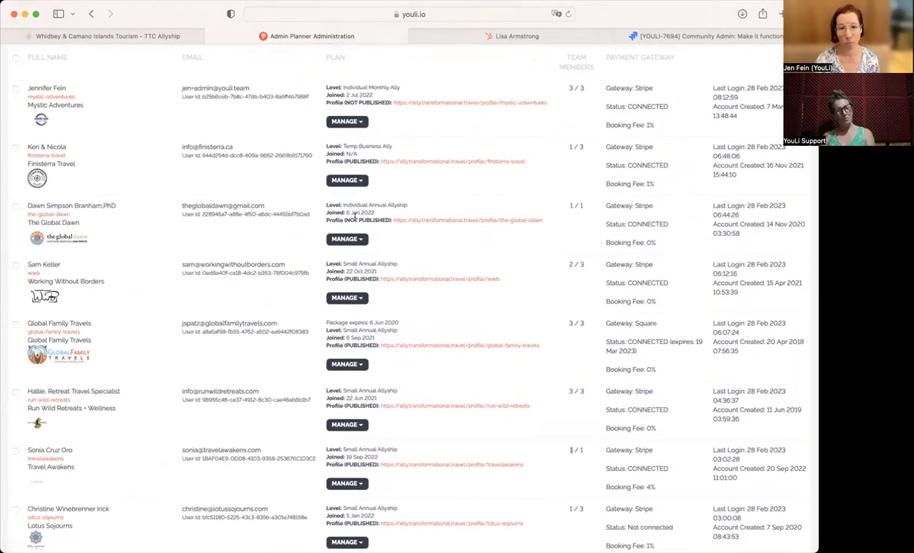
{"action": "left_click_drag", "start_coordinate": [347, 220], "coordinate": [391, 221]}
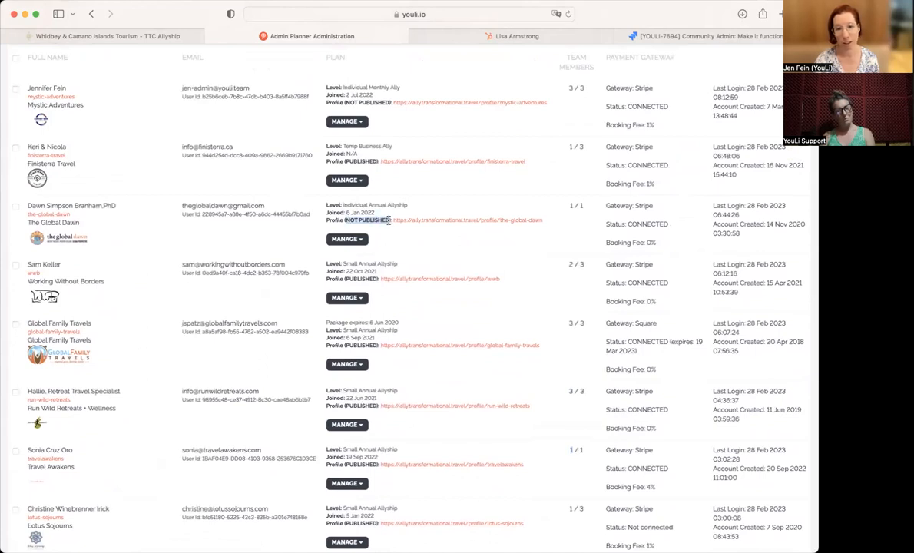
{"action": "left_click", "coordinate": [347, 218]}
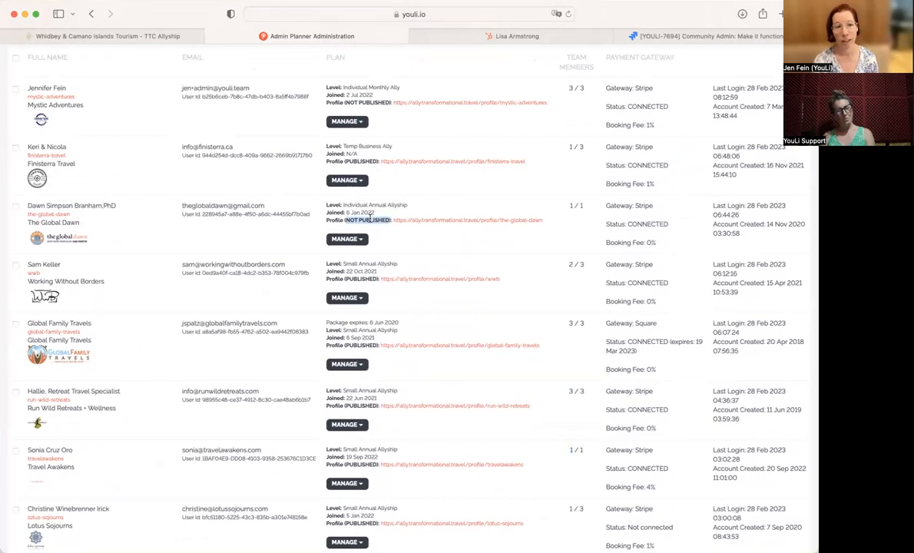
- Select The Global Dawn in the user list and check Finisterra Travel's last login date and profile publication status
{"action": "left_click", "coordinate": [15, 207]}
{"action": "scroll", "coordinate": [141, 202], "scroll_direction": "up", "scroll_amount": 4}
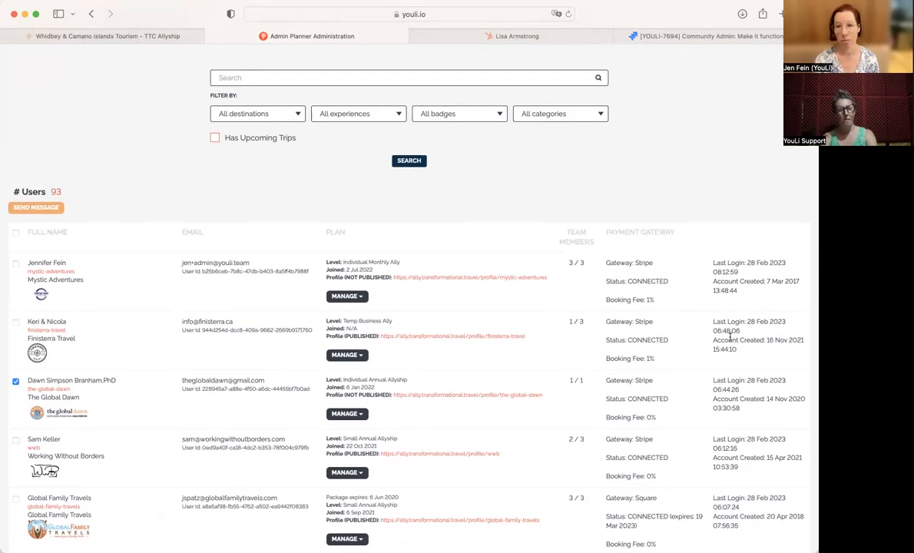
{"action": "left_click_drag", "start_coordinate": [747, 322], "coordinate": [787, 322]}
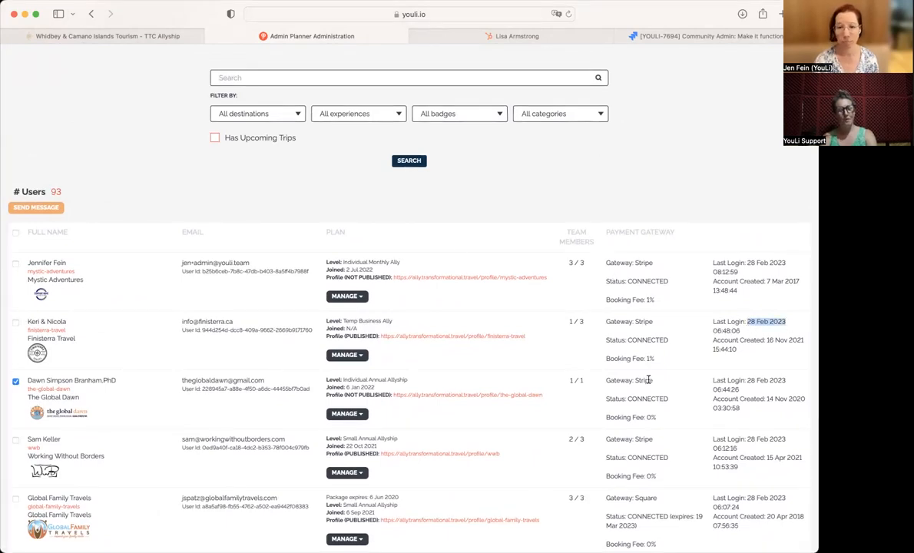
{"action": "left_click", "coordinate": [358, 333]}
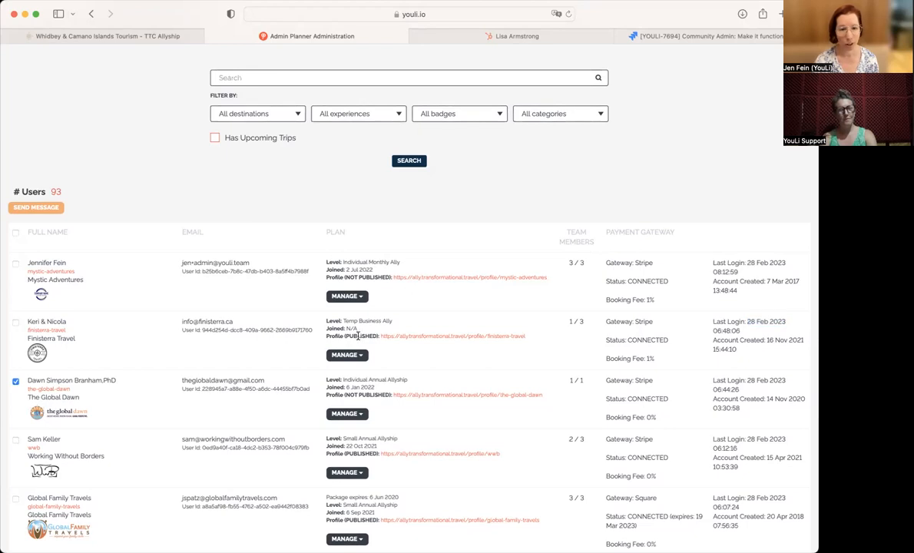
{"action": "double_click", "coordinate": [358, 336]}
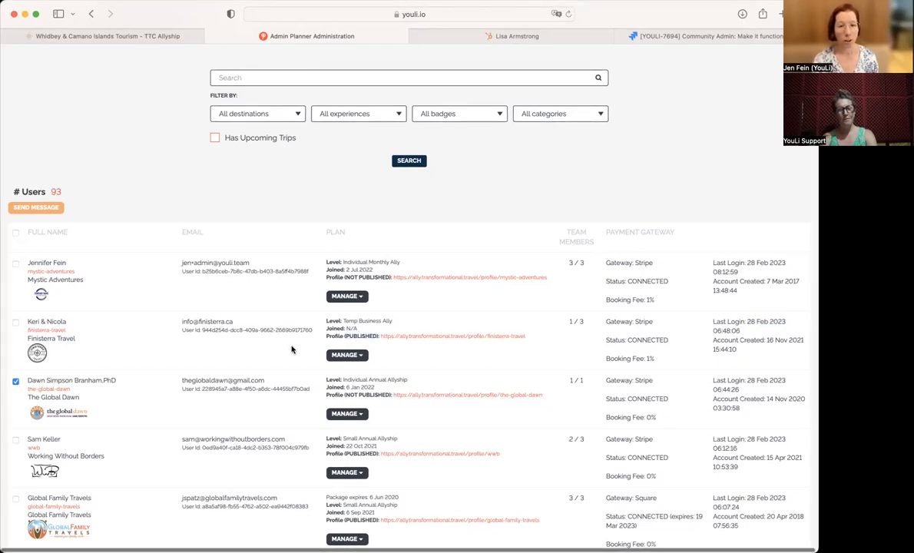
{"action": "scroll", "coordinate": [292, 350], "scroll_direction": "up", "scroll_amount": 1}
{"action": "scroll", "coordinate": [290, 356], "scroll_direction": "down", "scroll_amount": 1}
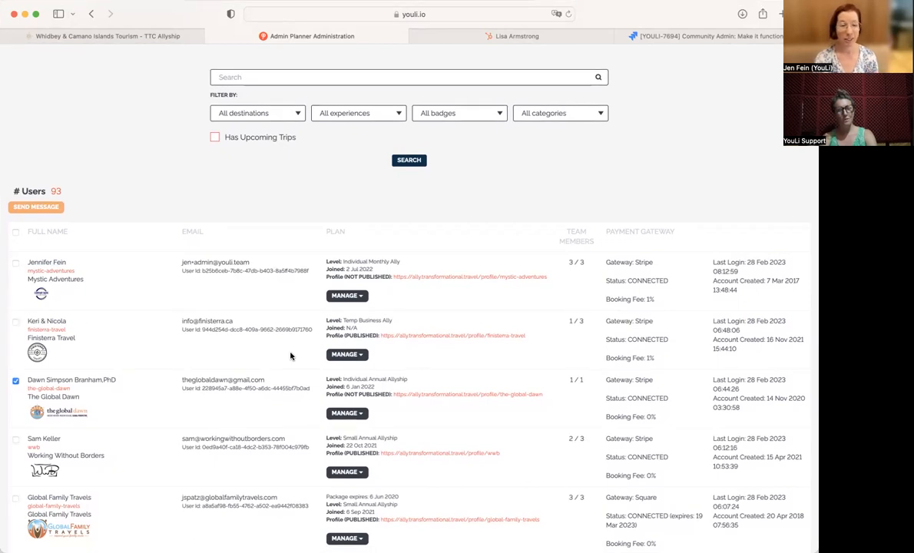
- View the management options available for the Mystic Adventures membership, dismissing them without choosing one
{"action": "left_click", "coordinate": [350, 298]}
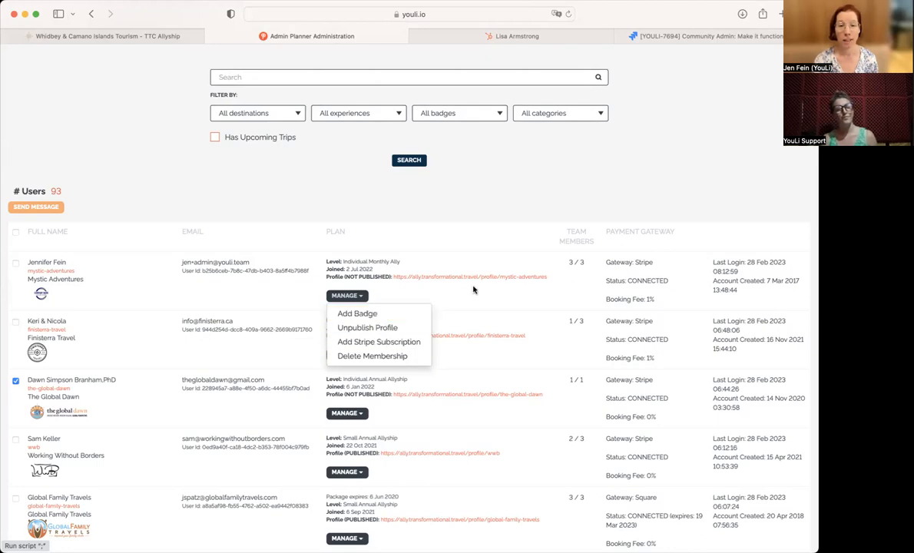
{"action": "left_click", "coordinate": [493, 246]}
{"action": "scroll", "coordinate": [492, 246], "scroll_direction": "up", "scroll_amount": 2}
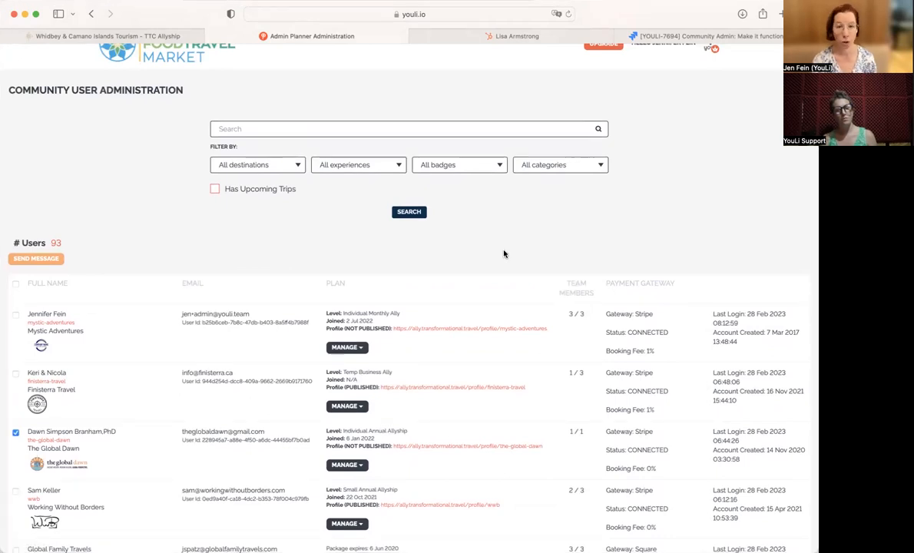
{"action": "scroll", "coordinate": [504, 254], "scroll_direction": "down", "scroll_amount": 1}
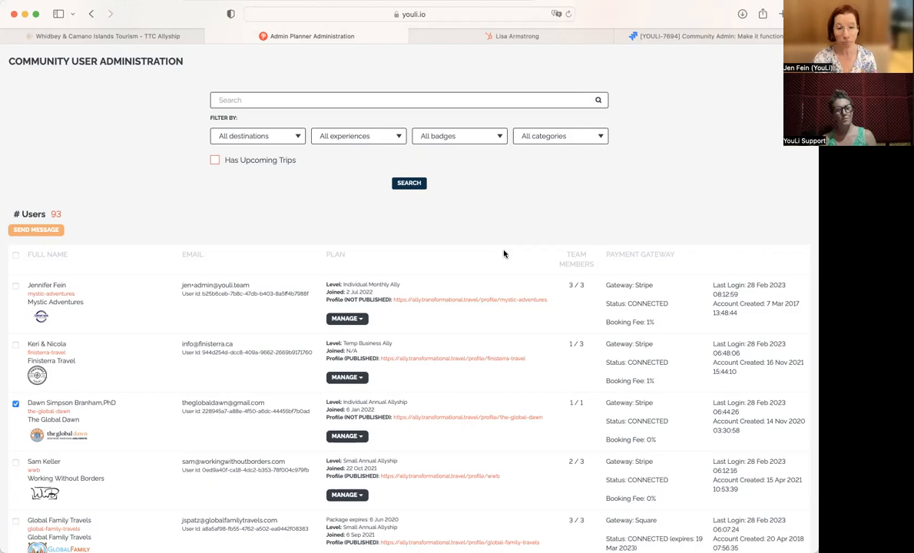
- Switch to the contact record in HubSpot, expand the 24 January 2023 page view and highlight the Sacred Leadership Global visit
{"action": "left_click", "coordinate": [542, 38]}
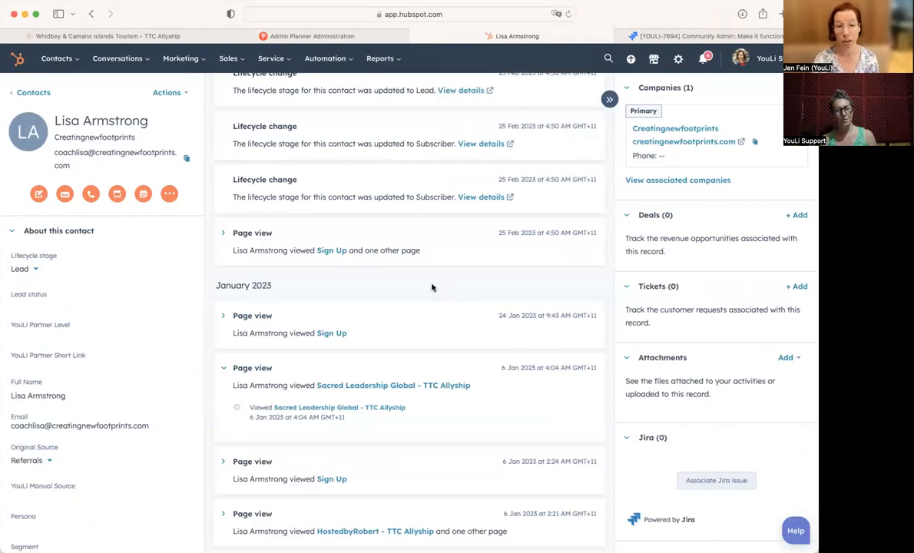
{"action": "left_click", "coordinate": [223, 316]}
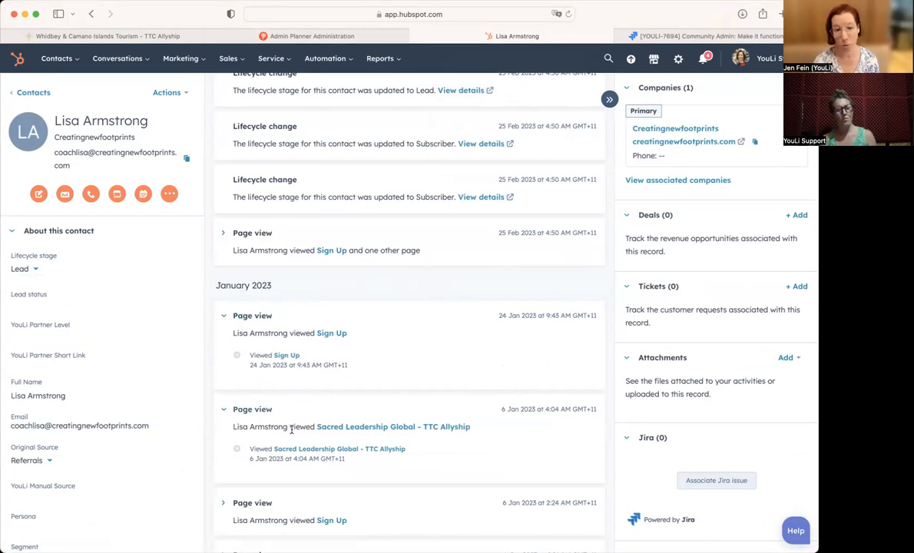
{"action": "left_click_drag", "start_coordinate": [233, 427], "coordinate": [485, 439]}
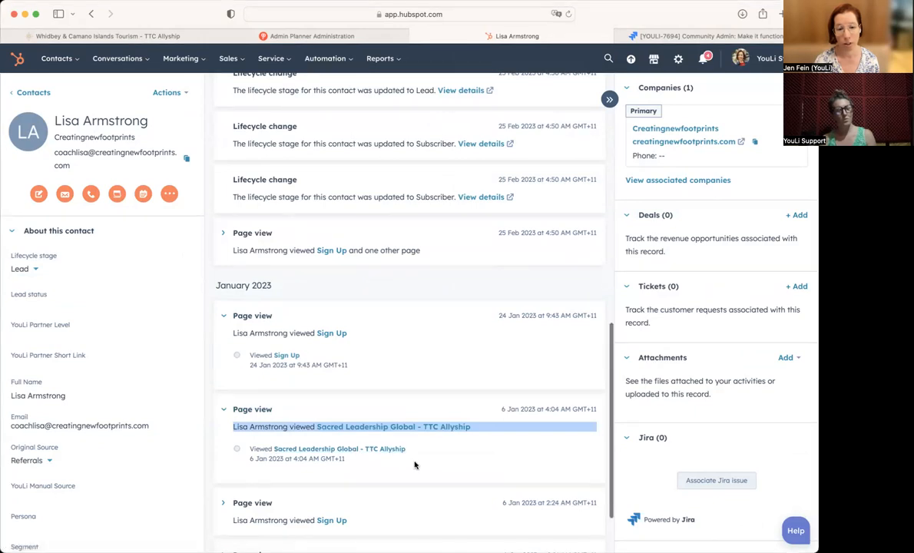
{"action": "scroll", "coordinate": [415, 465], "scroll_direction": "down", "scroll_amount": 1}
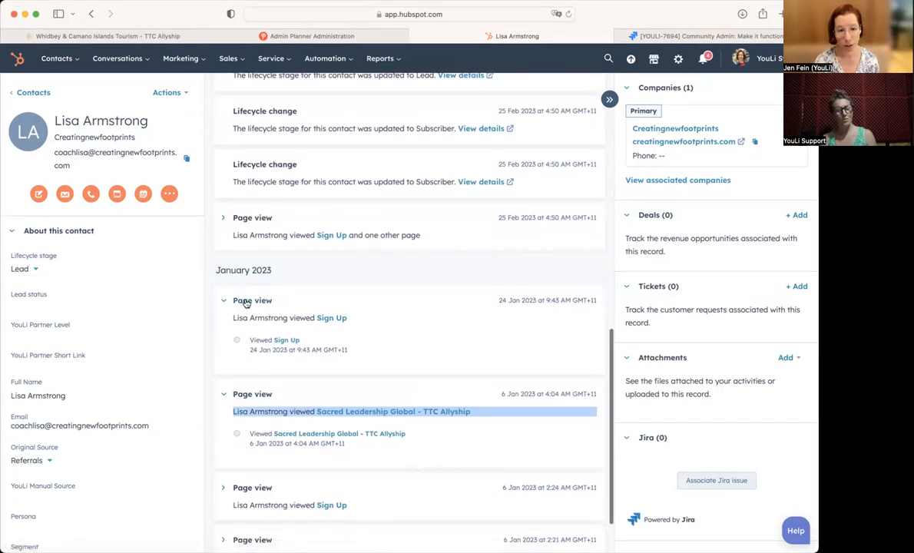
- Expand the 6 January 2023 page views at 2:24 AM and 2:21 AM to examine which pages the contact visited
{"action": "scroll", "coordinate": [265, 464], "scroll_direction": "down", "scroll_amount": 3}
{"action": "left_click", "coordinate": [219, 422]}
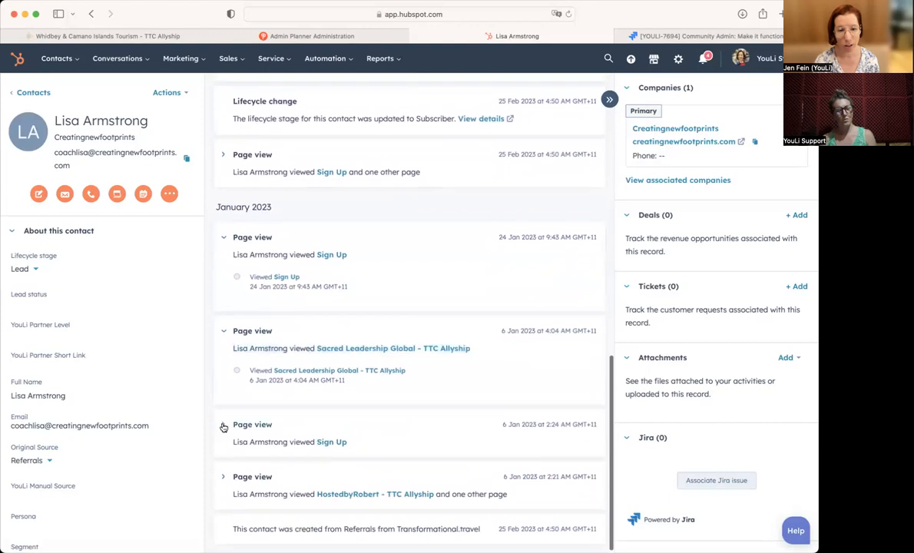
{"action": "left_click", "coordinate": [224, 425]}
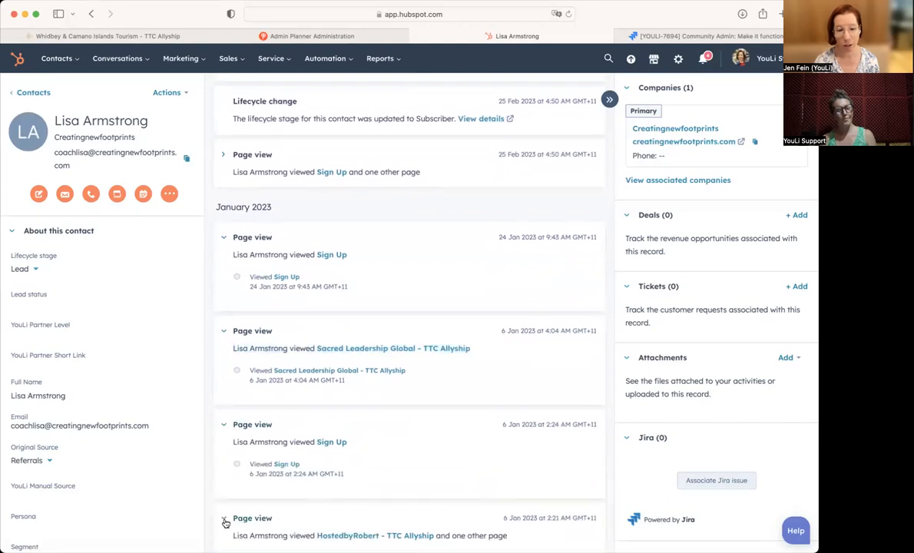
{"action": "left_click", "coordinate": [222, 519]}
{"action": "scroll", "coordinate": [226, 525], "scroll_direction": "down", "scroll_amount": 3}
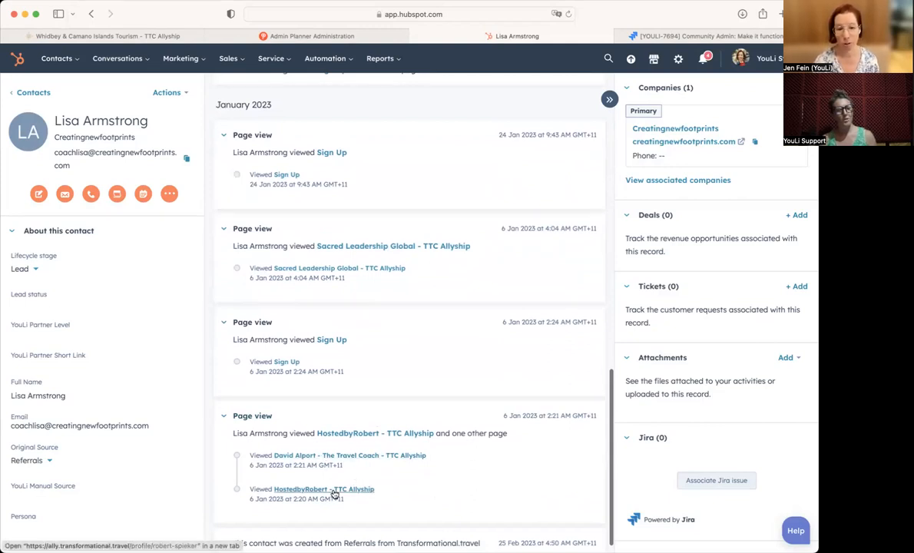
{"action": "scroll", "coordinate": [426, 394], "scroll_direction": "down", "scroll_amount": 1}
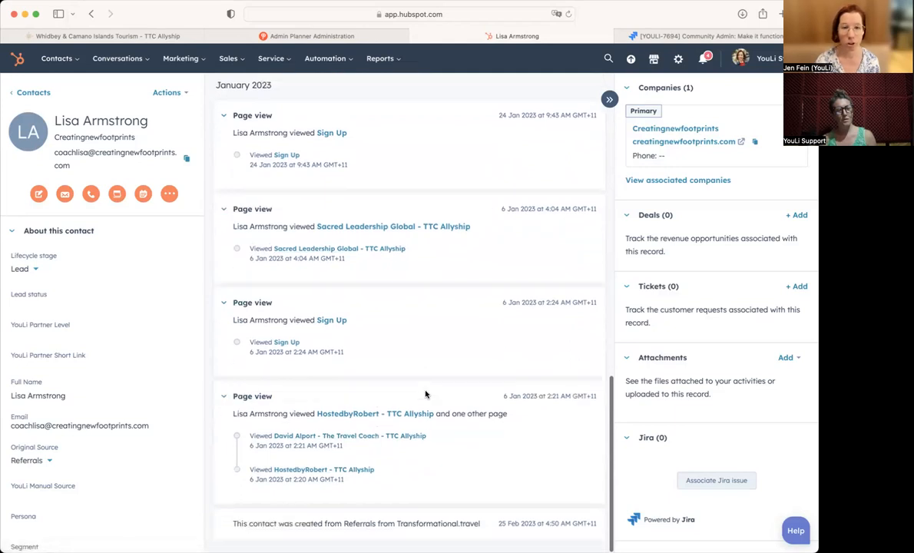
- Expand the 25 February 2023 page view of the YouLi dashboard to examine the individual pages visited
{"action": "scroll", "coordinate": [426, 395], "scroll_direction": "up", "scroll_amount": 2}
{"action": "scroll", "coordinate": [427, 395], "scroll_direction": "up", "scroll_amount": 10}
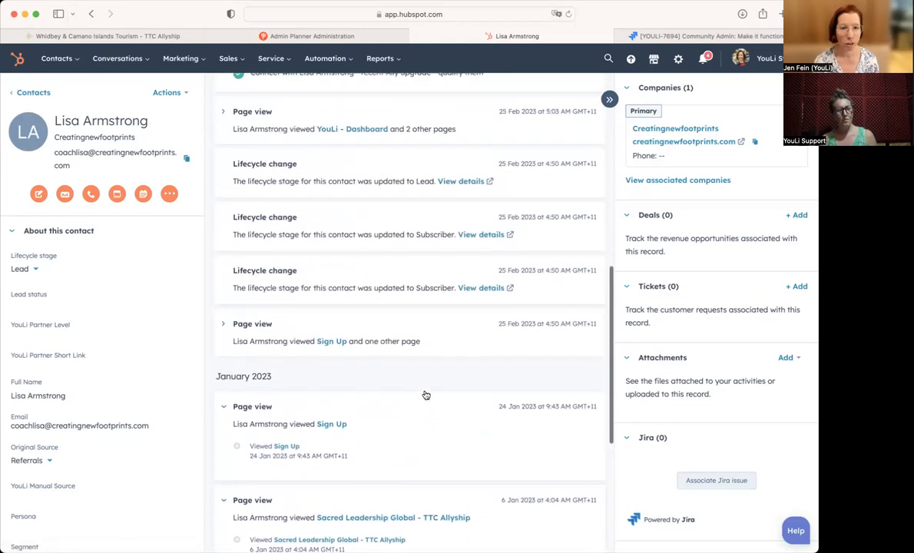
{"action": "scroll", "coordinate": [427, 395], "scroll_direction": "up", "scroll_amount": 1}
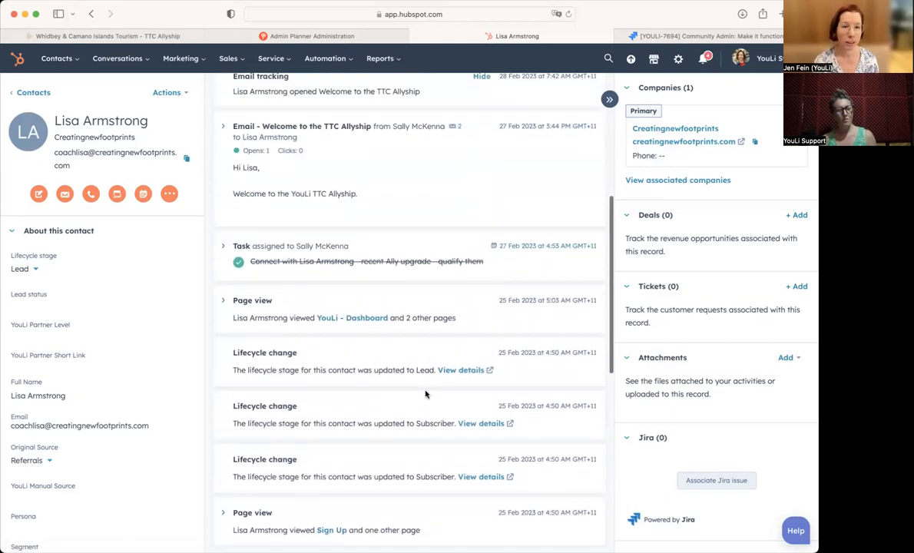
{"action": "left_click", "coordinate": [223, 301]}
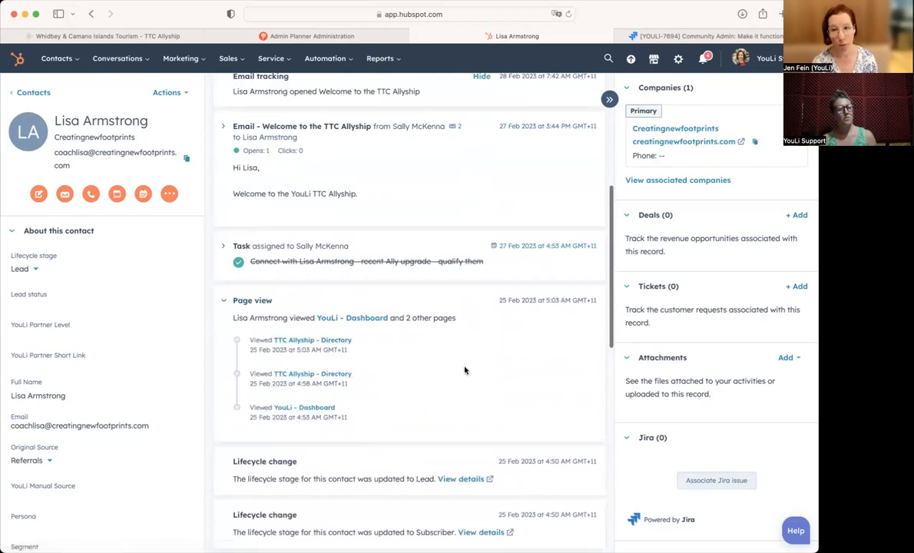
- Open the tracking code page in the account's Tracking & Analytics settings to view the HubSpot embed code
{"action": "left_click", "coordinate": [680, 58]}
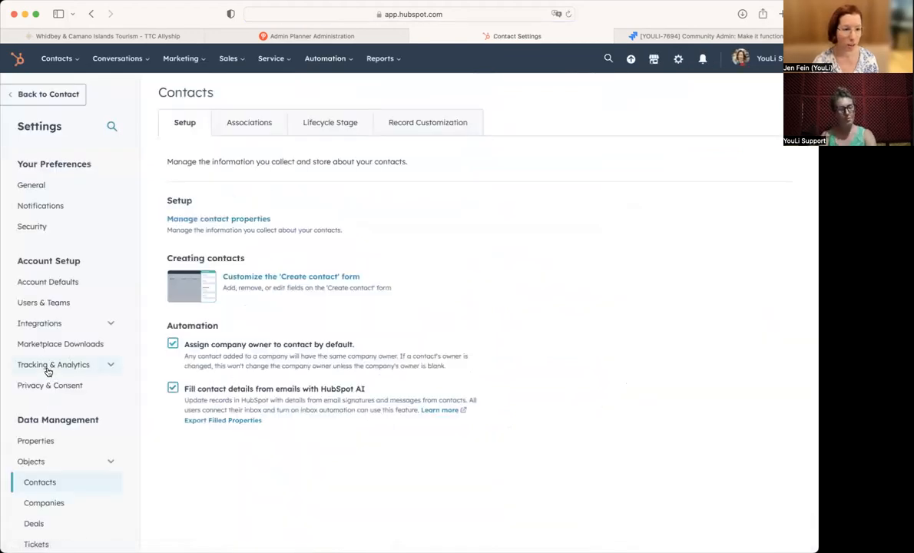
{"action": "left_click", "coordinate": [47, 367]}
{"action": "left_click", "coordinate": [49, 386]}
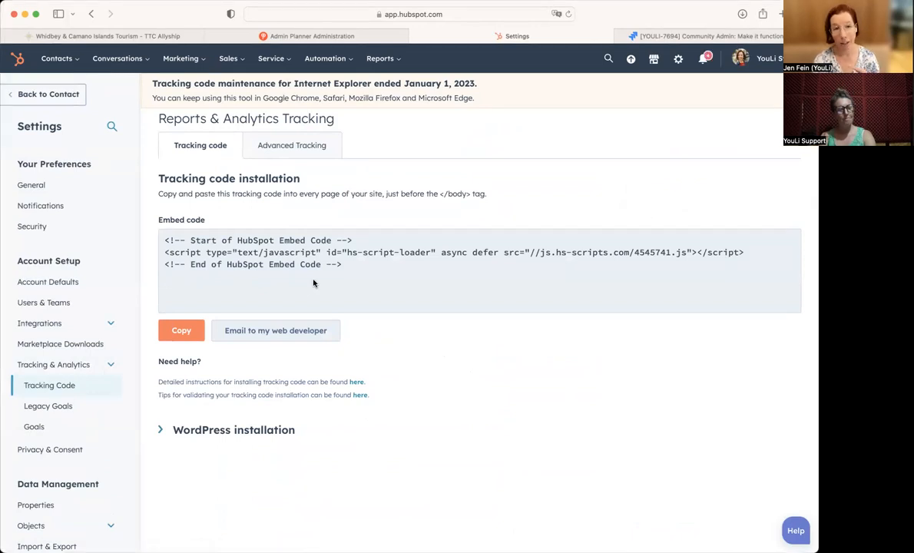
- Return from the tracking settings to the contact's record and review the February 2023 activity timeline
{"action": "key", "text": "super+["}
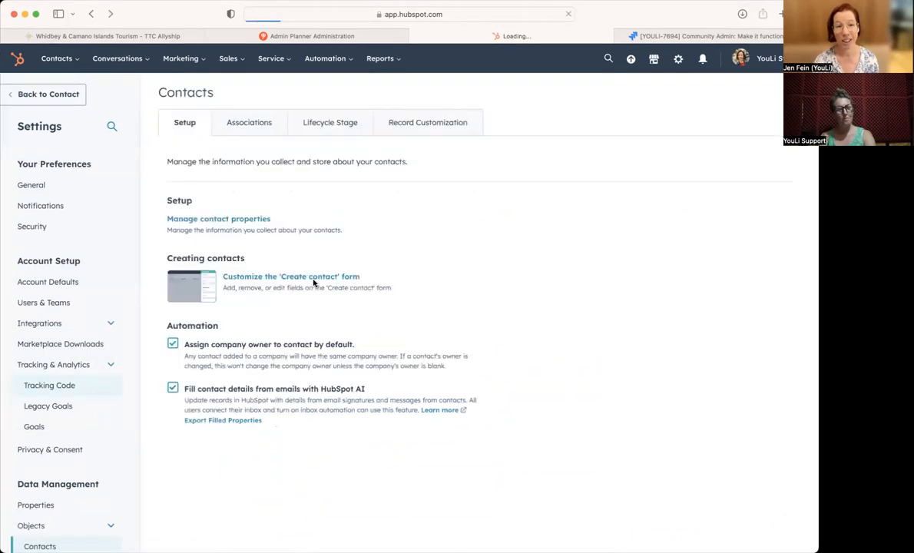
{"action": "key", "text": "super+["}
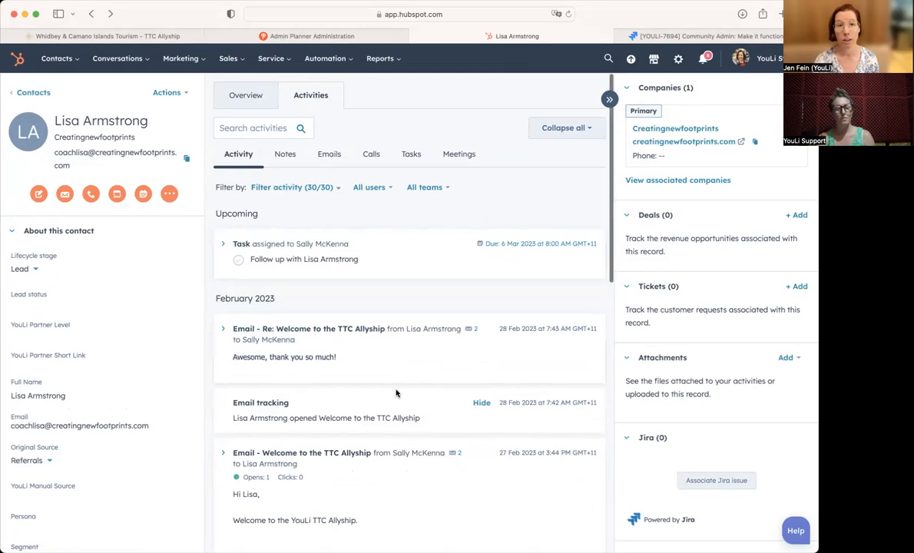
{"action": "scroll", "coordinate": [396, 392], "scroll_direction": "down", "scroll_amount": 5}
{"action": "scroll", "coordinate": [395, 394], "scroll_direction": "down", "scroll_amount": 9}
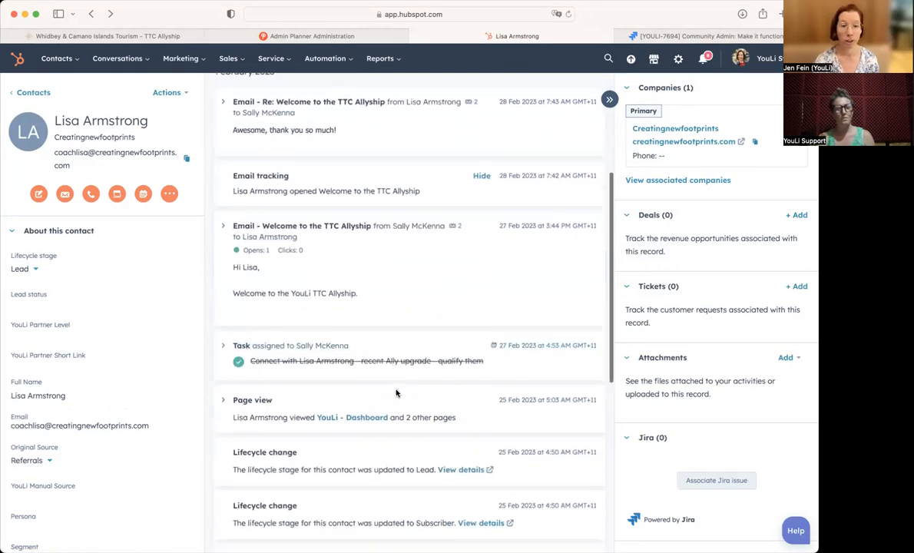
- Expand the 6 January 2023 4:04 AM page view of Sacred Leadership Global - TTC Allyship in the contact's timeline
{"action": "scroll", "coordinate": [364, 464], "scroll_direction": "down", "scroll_amount": 2}
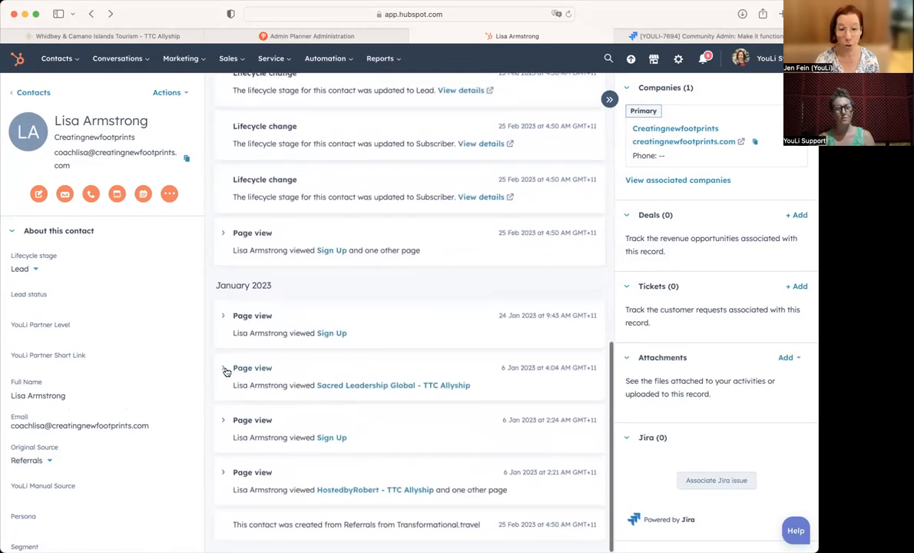
{"action": "left_click", "coordinate": [223, 368]}
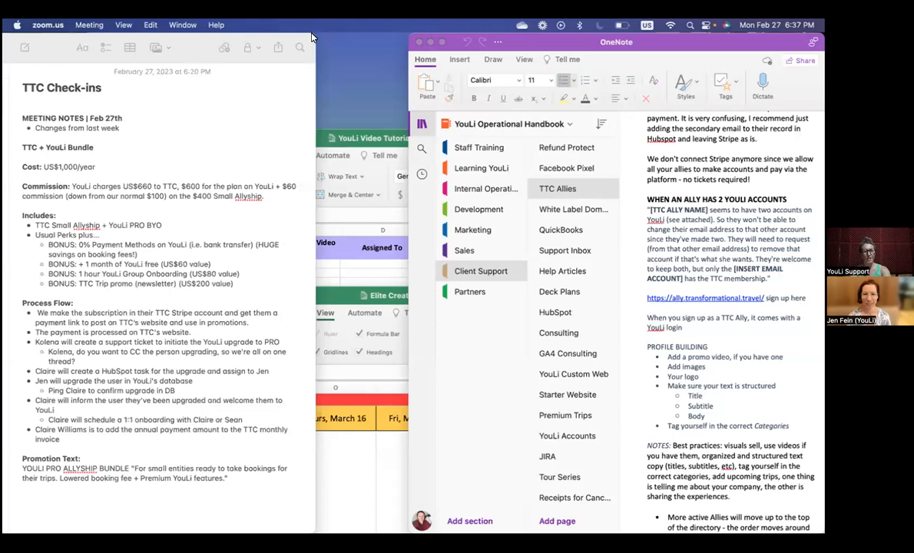
- In Notes, widen the TTC Check-ins note window and move the OneNote and Elite Creative YouLi Launch windows out of the way
{"action": "left_click_drag", "start_coordinate": [313, 36], "coordinate": [425, 34]}
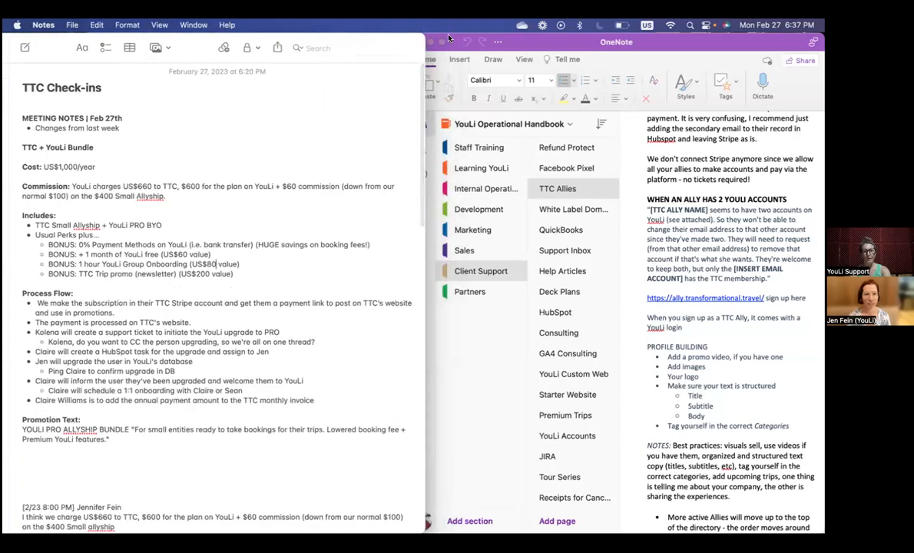
{"action": "left_click", "coordinate": [449, 40]}
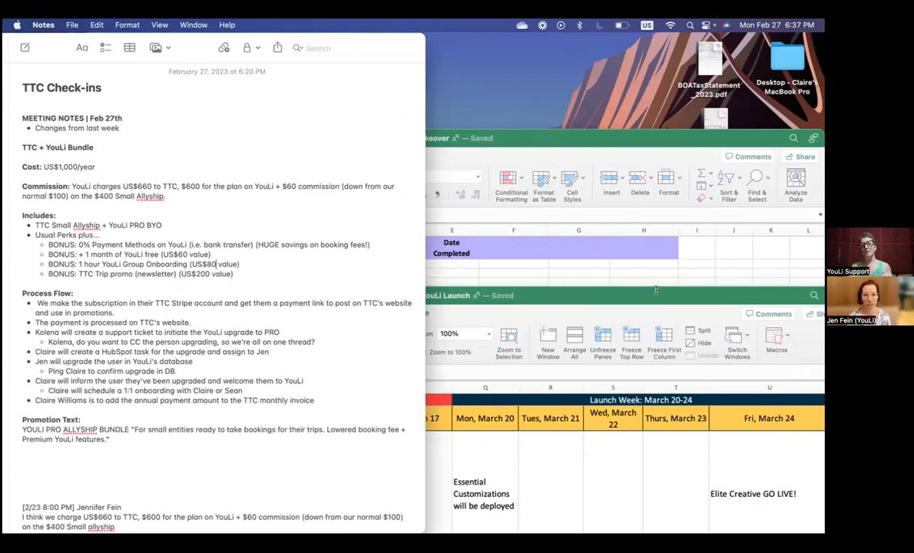
{"action": "left_click_drag", "start_coordinate": [656, 293], "coordinate": [656, 526]}
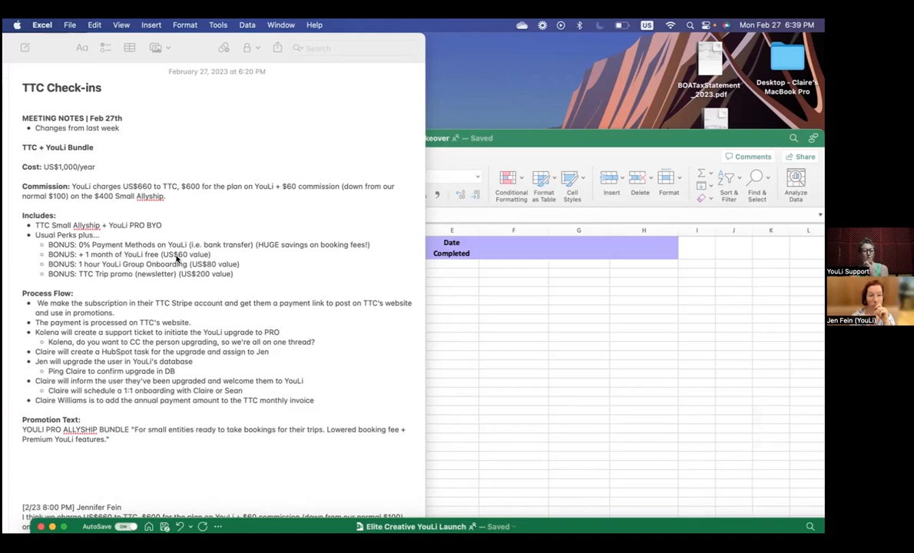
- Change "We make" to "TTC makes" at the start of the first Process Flow bullet
{"action": "scroll", "coordinate": [163, 255], "scroll_direction": "down", "scroll_amount": 1}
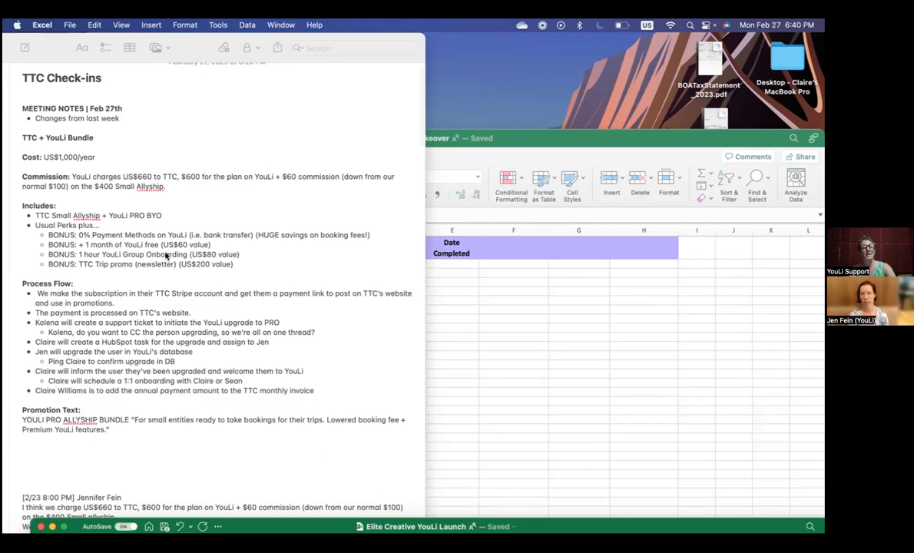
{"action": "left_click", "coordinate": [61, 271]}
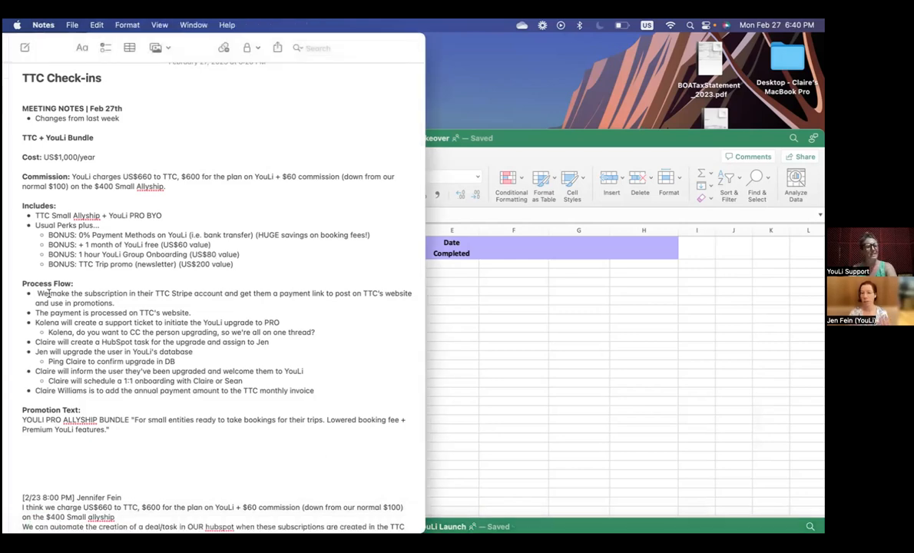
{"action": "key", "text": "BackSpace"}
{"action": "key", "text": "BackSpace"}
{"action": "type", "text": "TTC"}
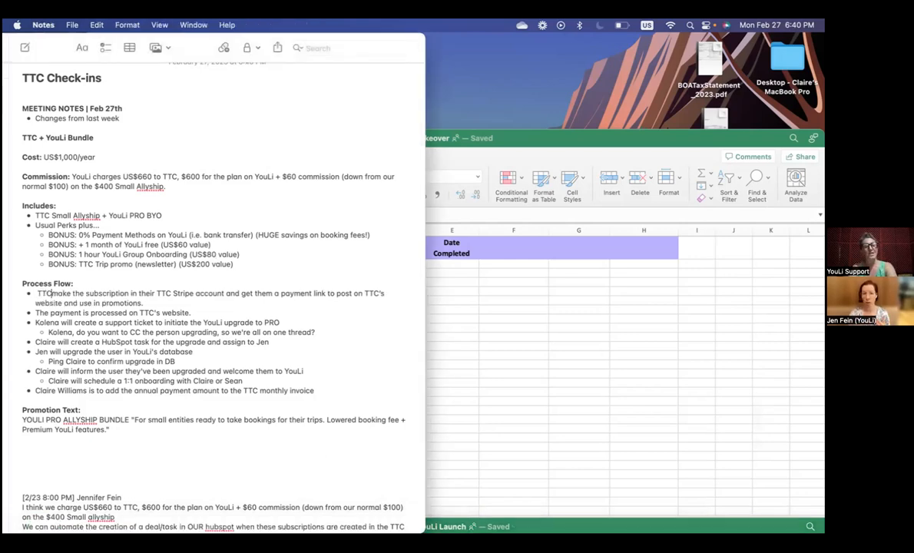
{"action": "key", "text": "Right"}
{"action": "key", "text": "Right"}
{"action": "key", "text": "Right"}
{"action": "key", "text": "Right"}
{"action": "type", "text": "s"}
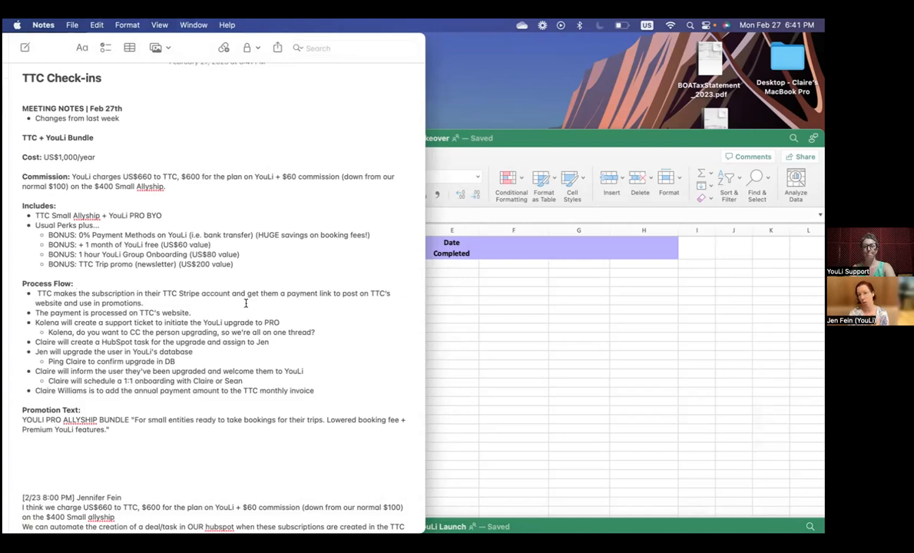
- Append "Whoever is selling it makes the Stripe subscription." to the first Process Flow bullet and italicize that sentence
{"action": "left_click", "coordinate": [187, 298]}
{"action": "type", "text": "Whoever is sellin"}
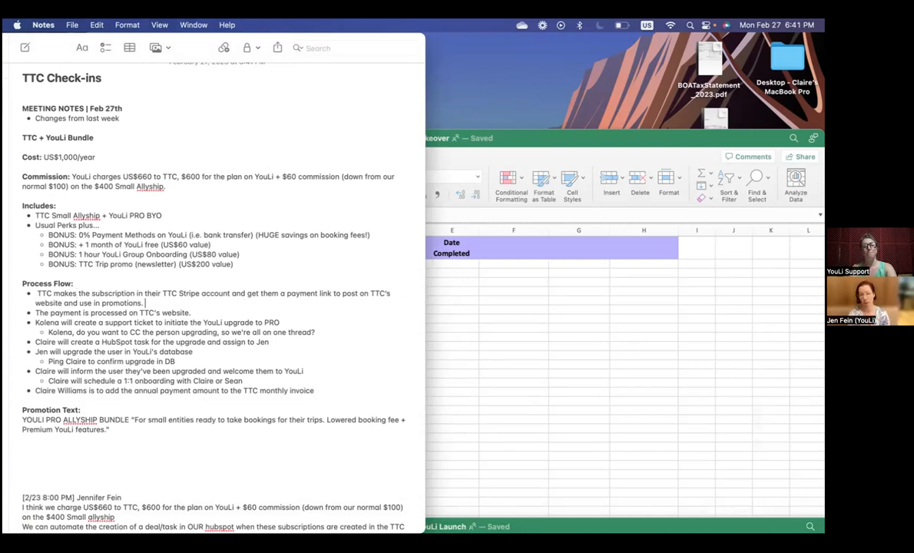
{"action": "type", "text": "g it"}
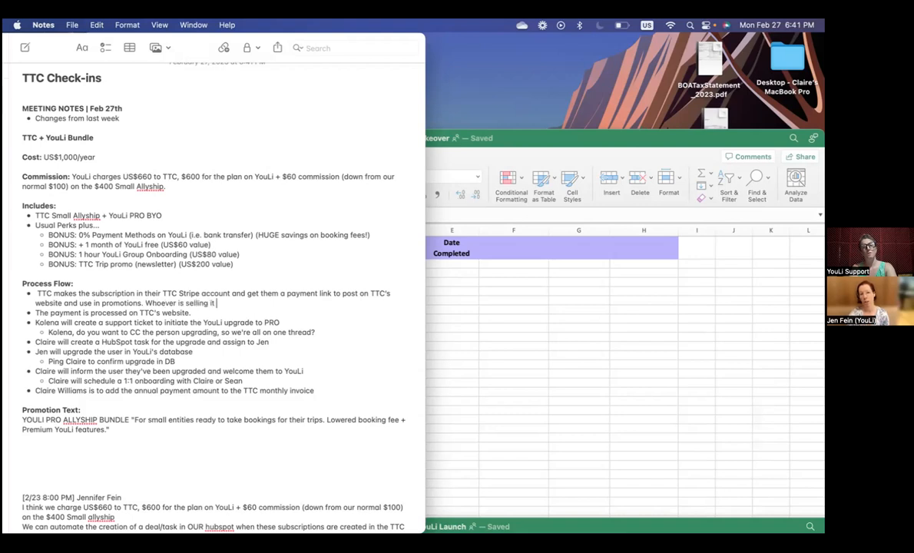
{"action": "type", "text": " makes the Stri"}
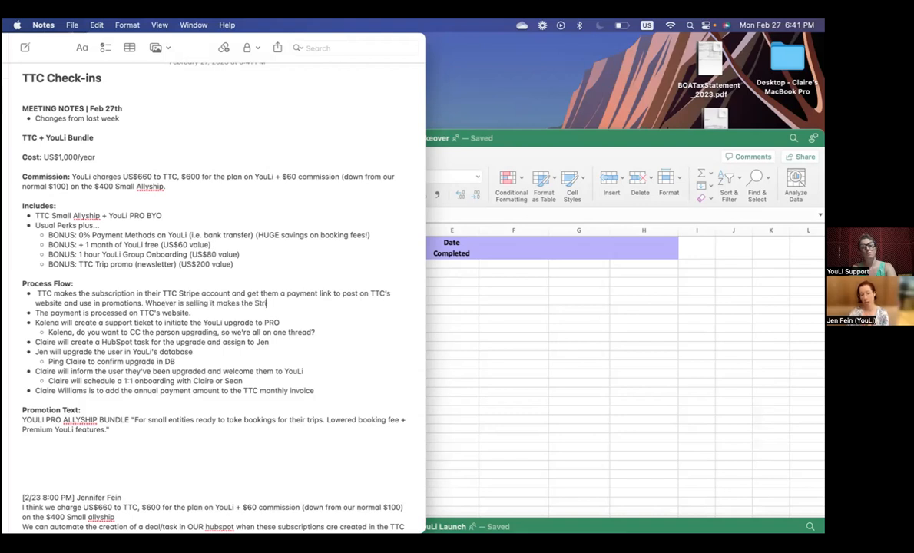
{"action": "type", "text": "pe subscription."}
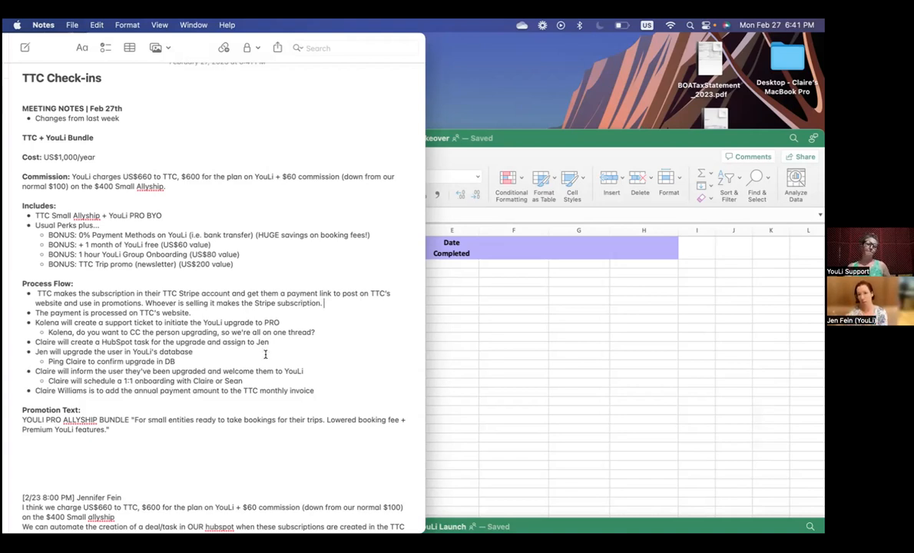
{"action": "triple_click", "coordinate": [296, 296]}
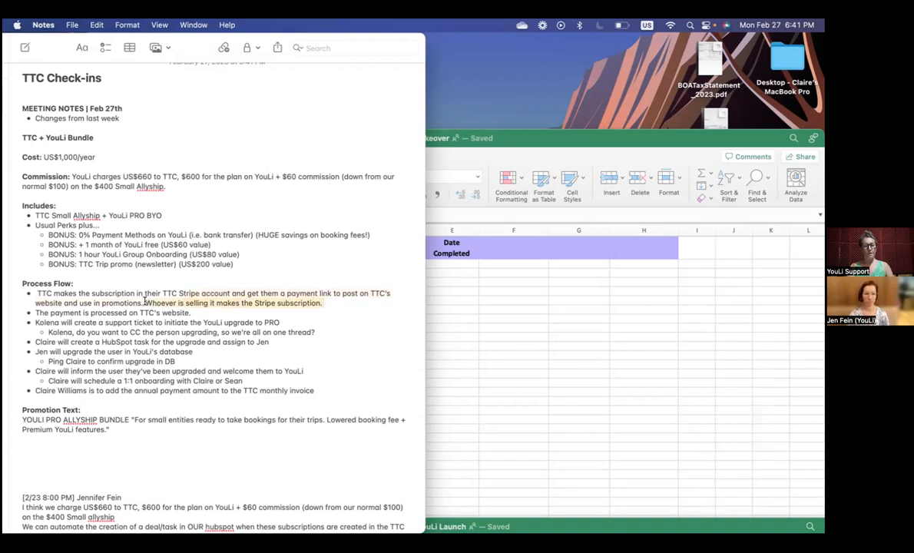
{"action": "key", "text": "super+i"}
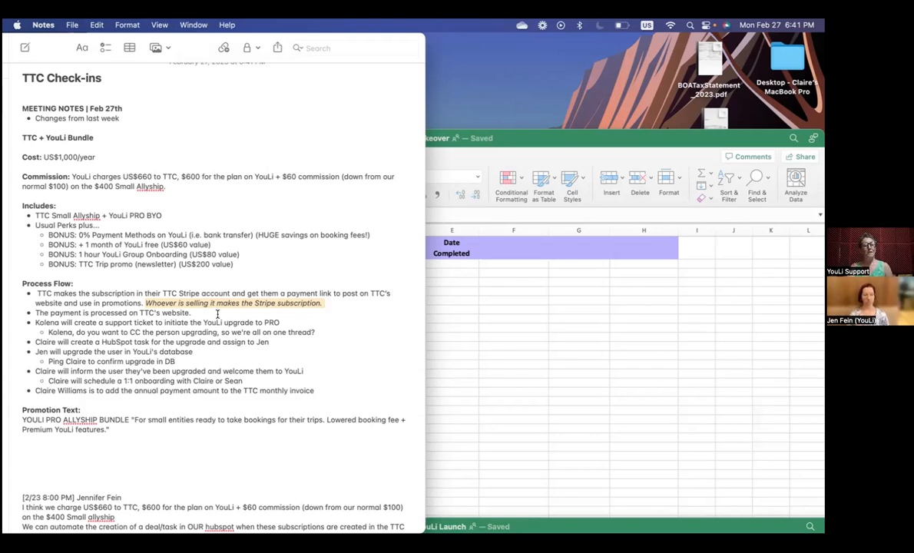
- Review the note's process flow and move the note window slightly lower on the desktop
{"action": "scroll", "coordinate": [244, 318], "scroll_direction": "down", "scroll_amount": 1}
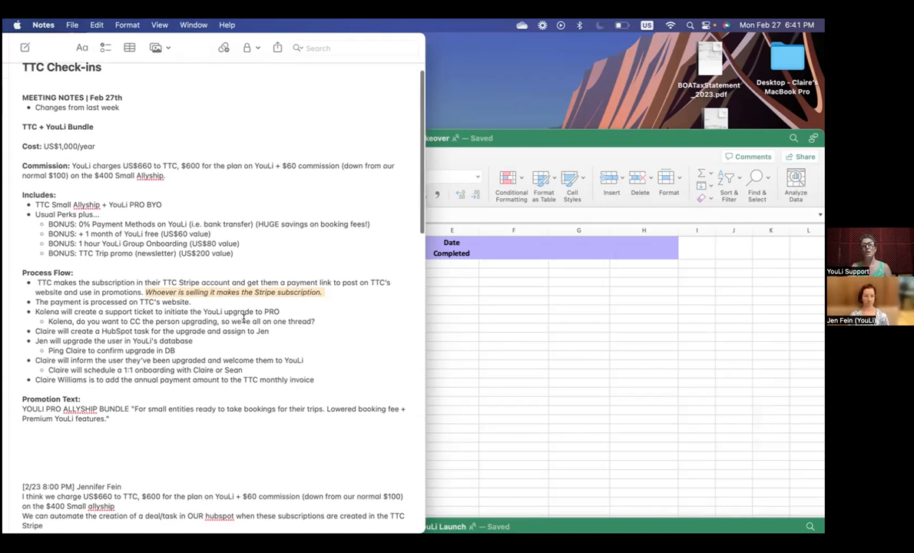
{"action": "scroll", "coordinate": [254, 308], "scroll_direction": "down", "scroll_amount": 1}
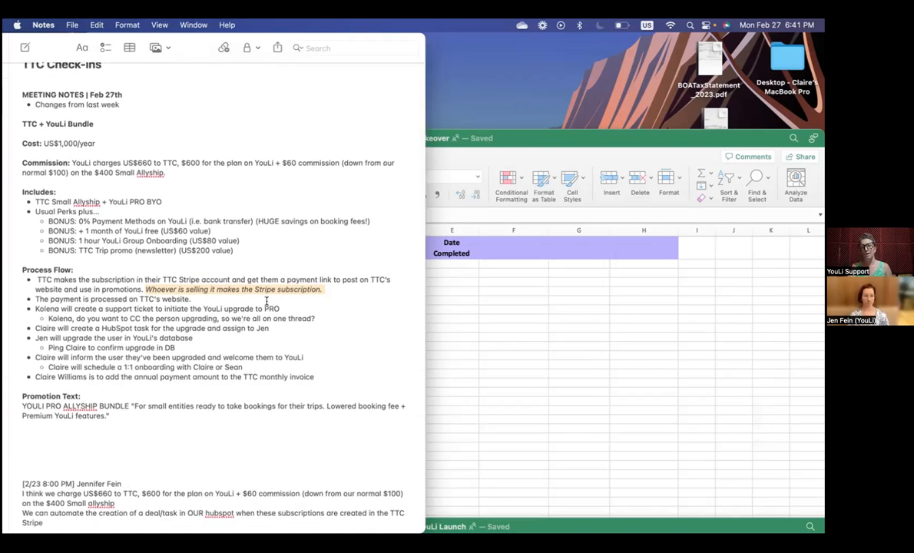
{"action": "scroll", "coordinate": [267, 301], "scroll_direction": "down", "scroll_amount": 1}
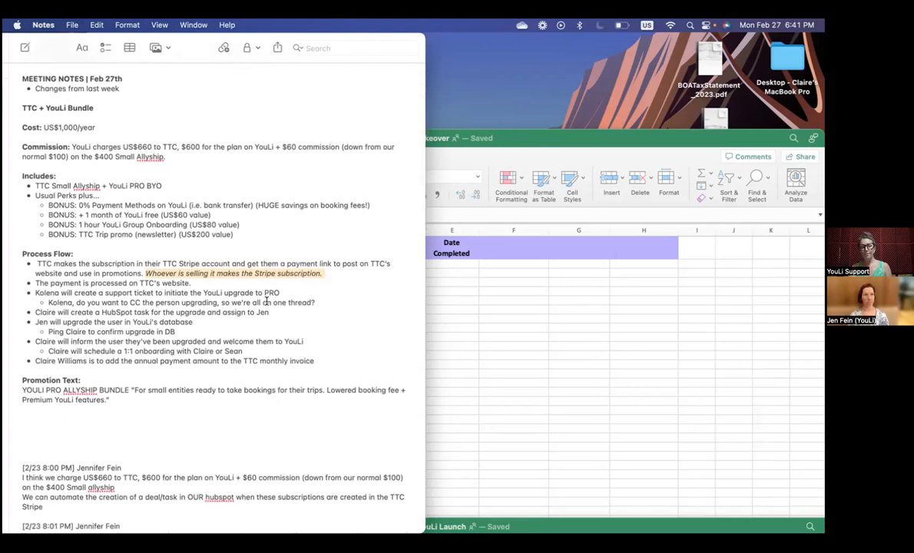
{"action": "scroll", "coordinate": [267, 302], "scroll_direction": "down", "scroll_amount": 2}
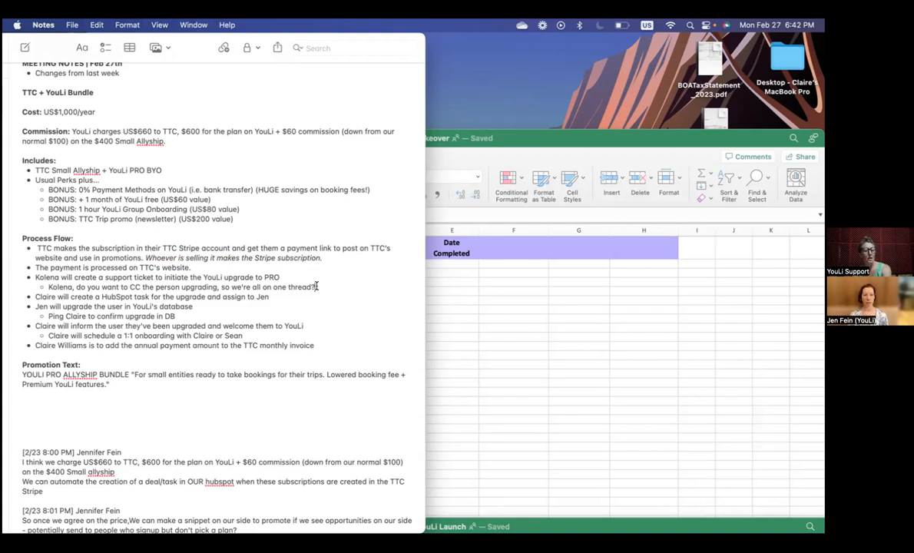
{"action": "scroll", "coordinate": [317, 286], "scroll_direction": "up", "scroll_amount": 3}
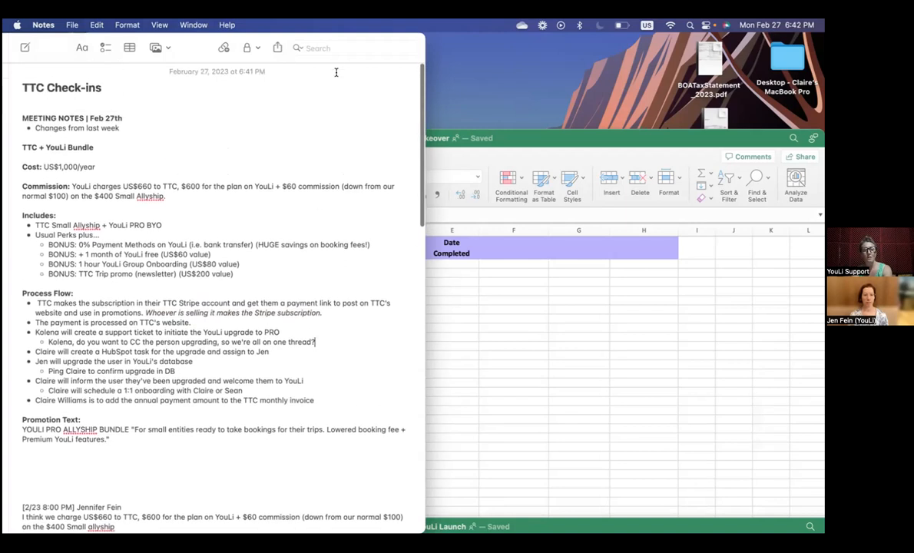
{"action": "left_click_drag", "start_coordinate": [208, 60], "coordinate": [210, 101]}
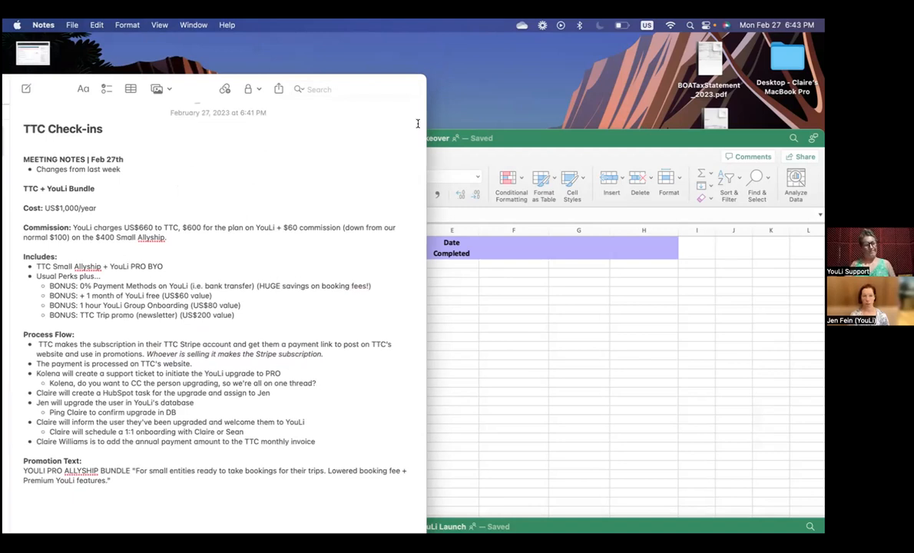
{"action": "left_click", "coordinate": [335, 355]}
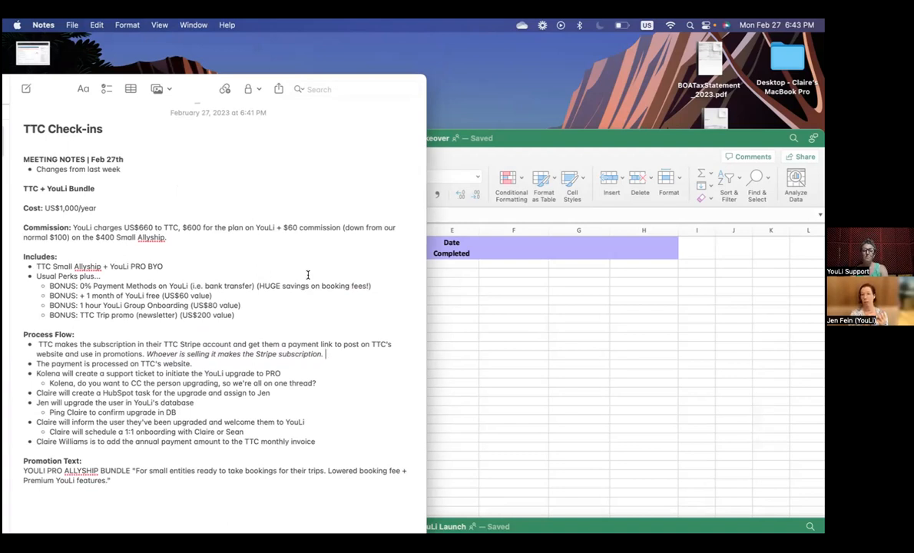
- Add the question "How do we promote this?" on a new line below the promotion text
{"action": "left_click", "coordinate": [114, 482]}
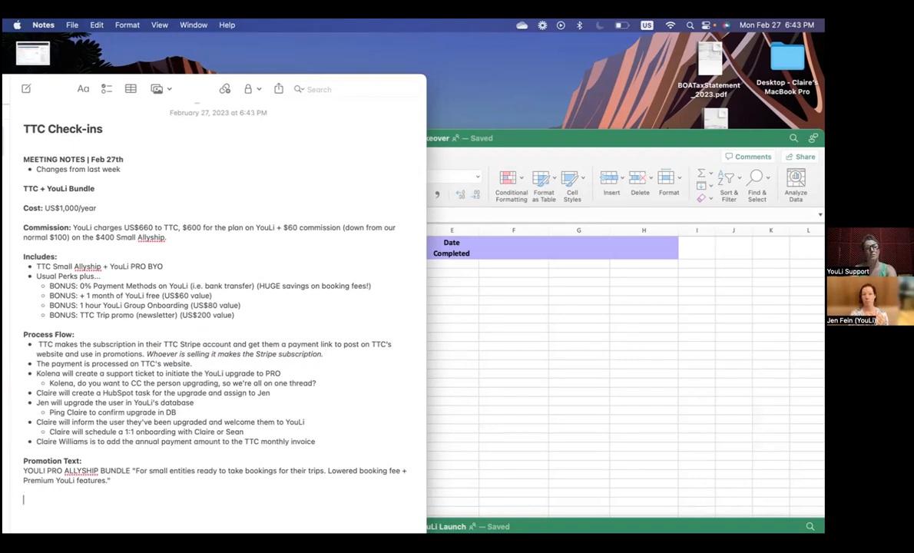
{"action": "key", "text": "Return"}
{"action": "key", "text": "Return"}
{"action": "type", "text": "How do we "}
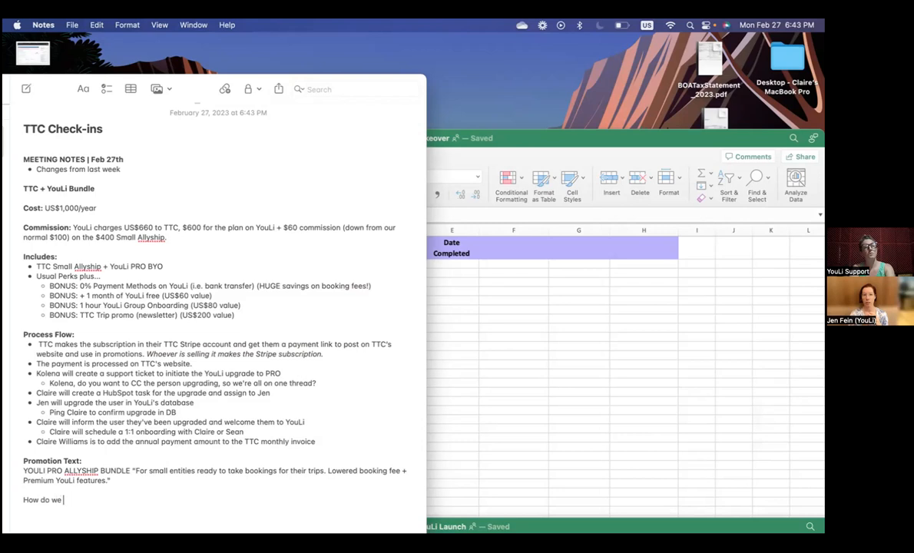
{"action": "type", "text": "promote this?"}
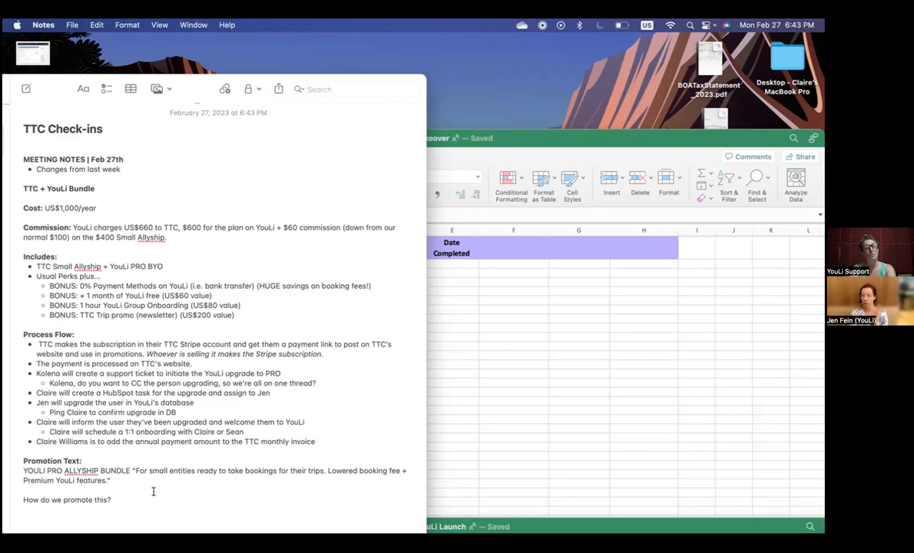
- Continue the line with "How is TTC promoting? How is YouLi promoting? Is it more passive? Or should we do a push?"
{"action": "type", "text": "How is TT"}
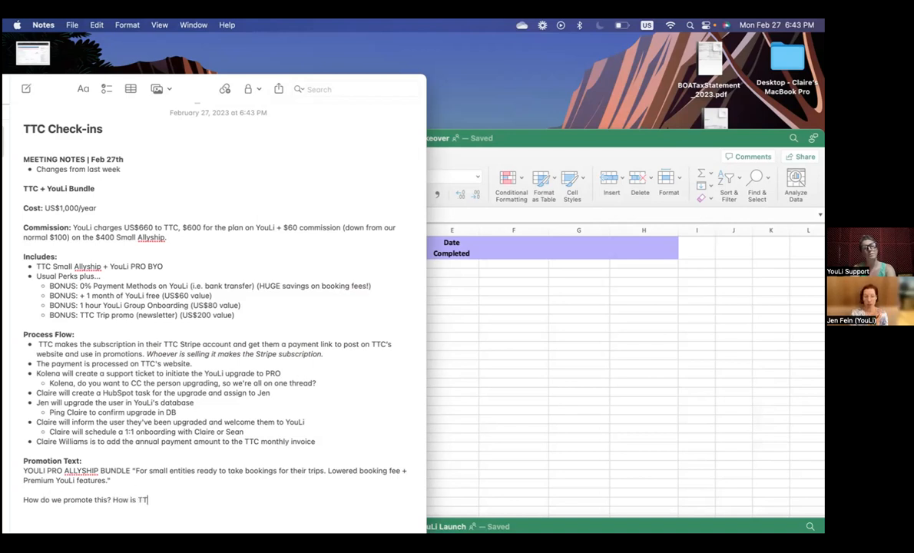
{"action": "type", "text": "C promoting? "}
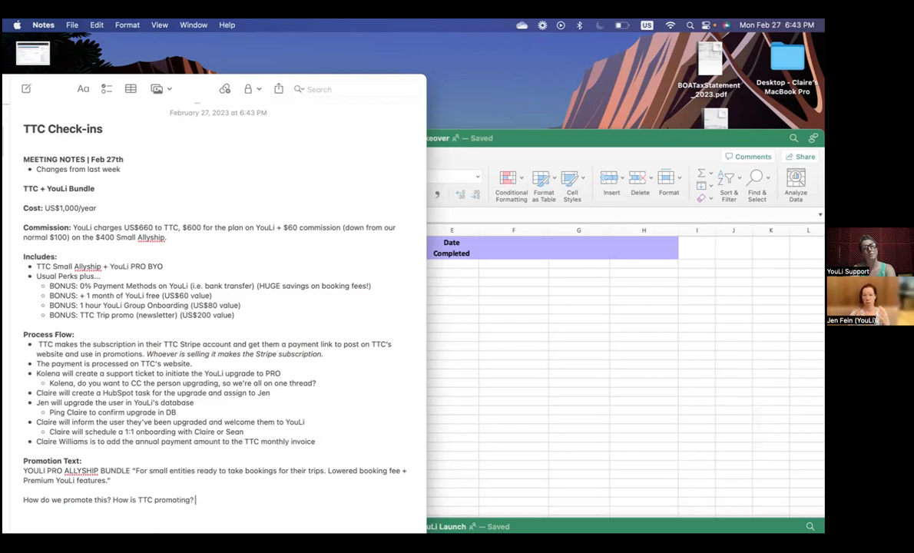
{"action": "type", "text": "How is YouLi promotin"}
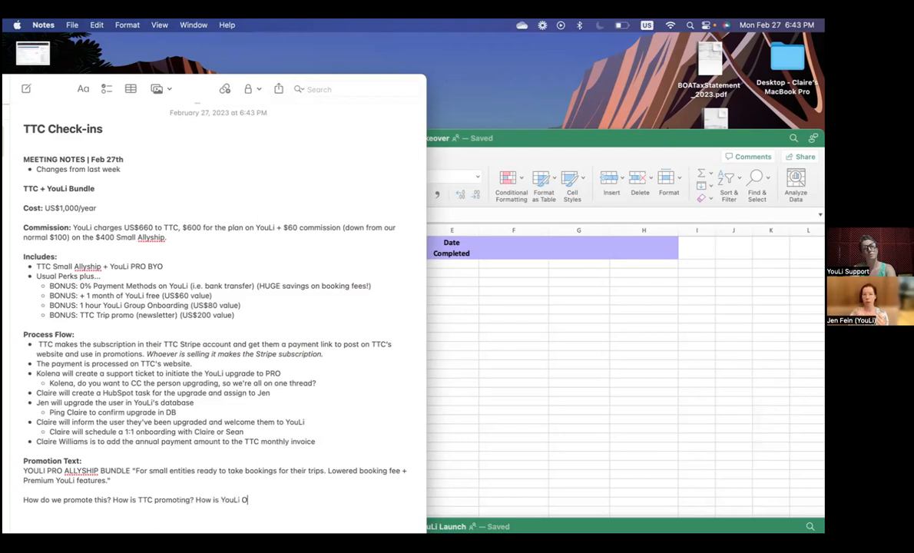
{"action": "type", "text": "g?"}
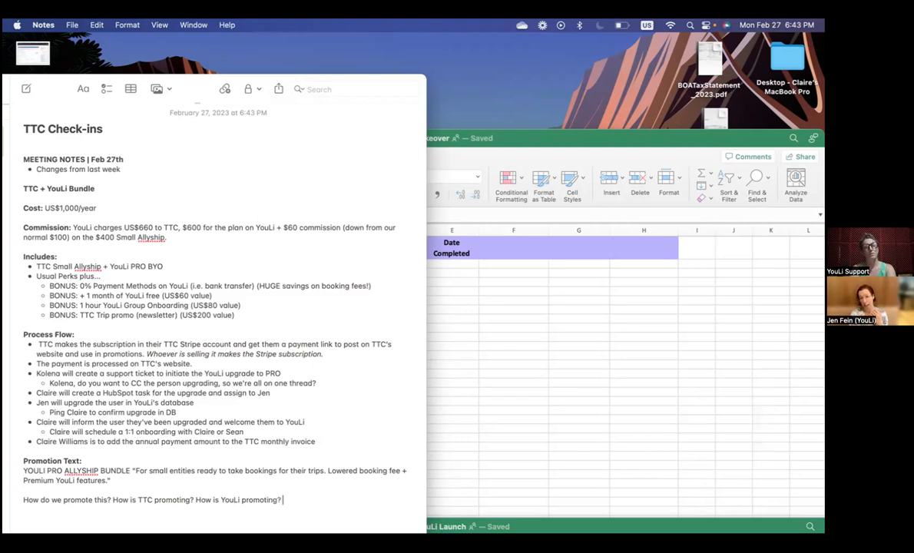
{"action": "type", "text": " Is it more passive? Or should we do a push?"}
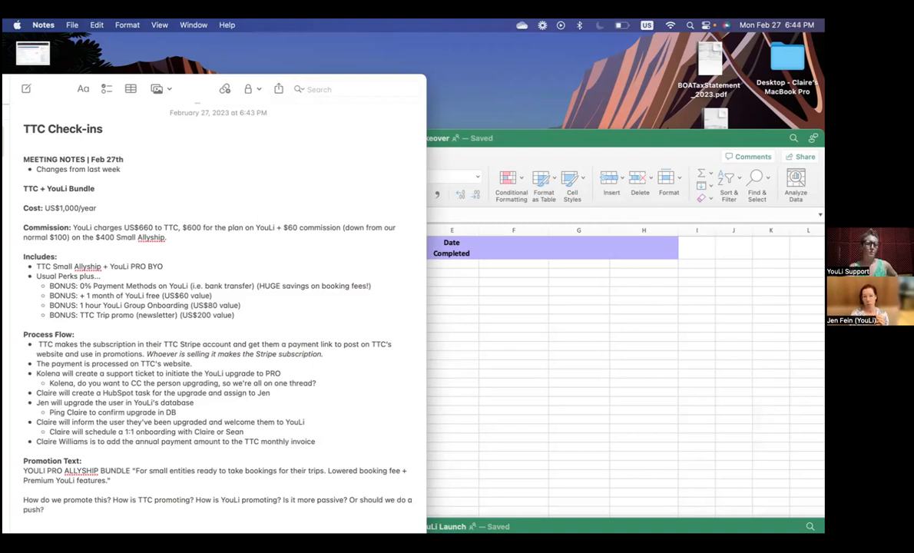
{"action": "key", "text": "Return"}
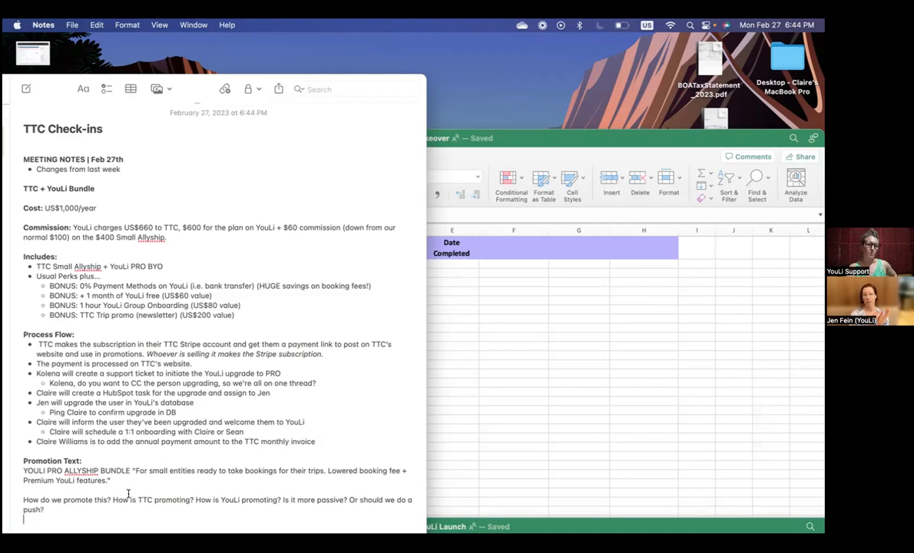
- Format the paragraph of promotion questions below the promotion text as a bulleted list
{"action": "triple_click", "coordinate": [47, 509]}
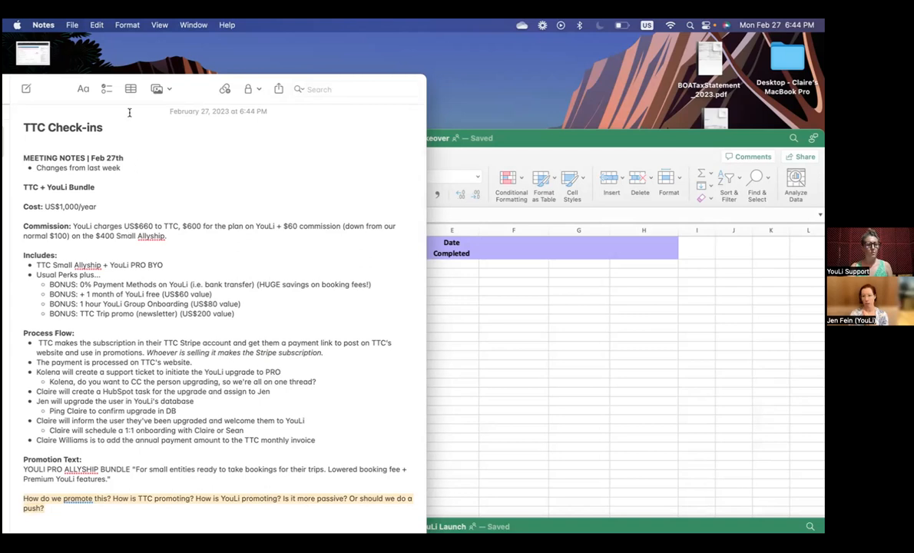
{"action": "left_click", "coordinate": [83, 90]}
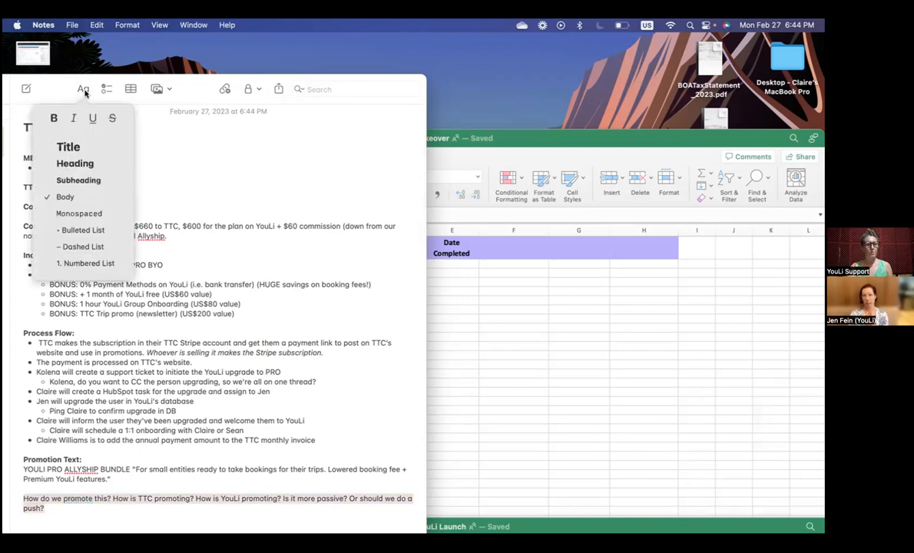
{"action": "left_click", "coordinate": [80, 230]}
{"action": "left_click", "coordinate": [84, 508]}
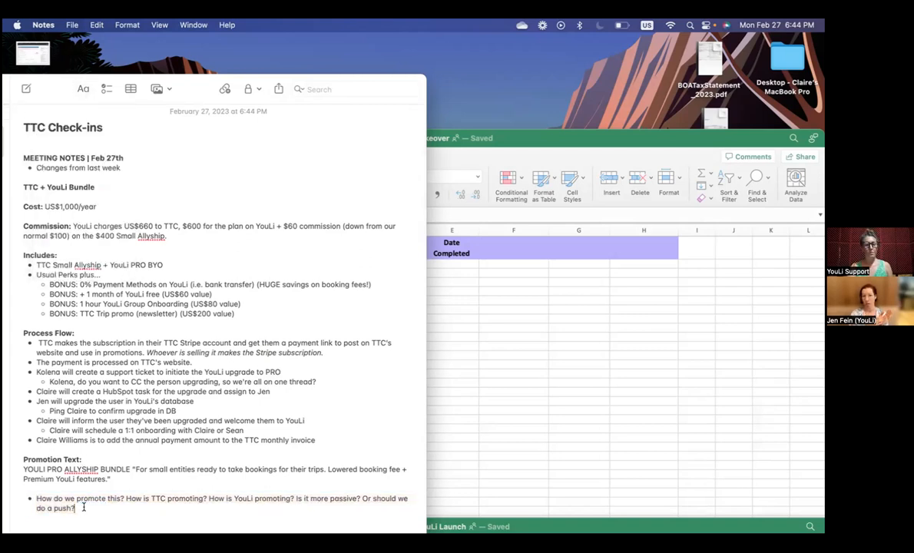